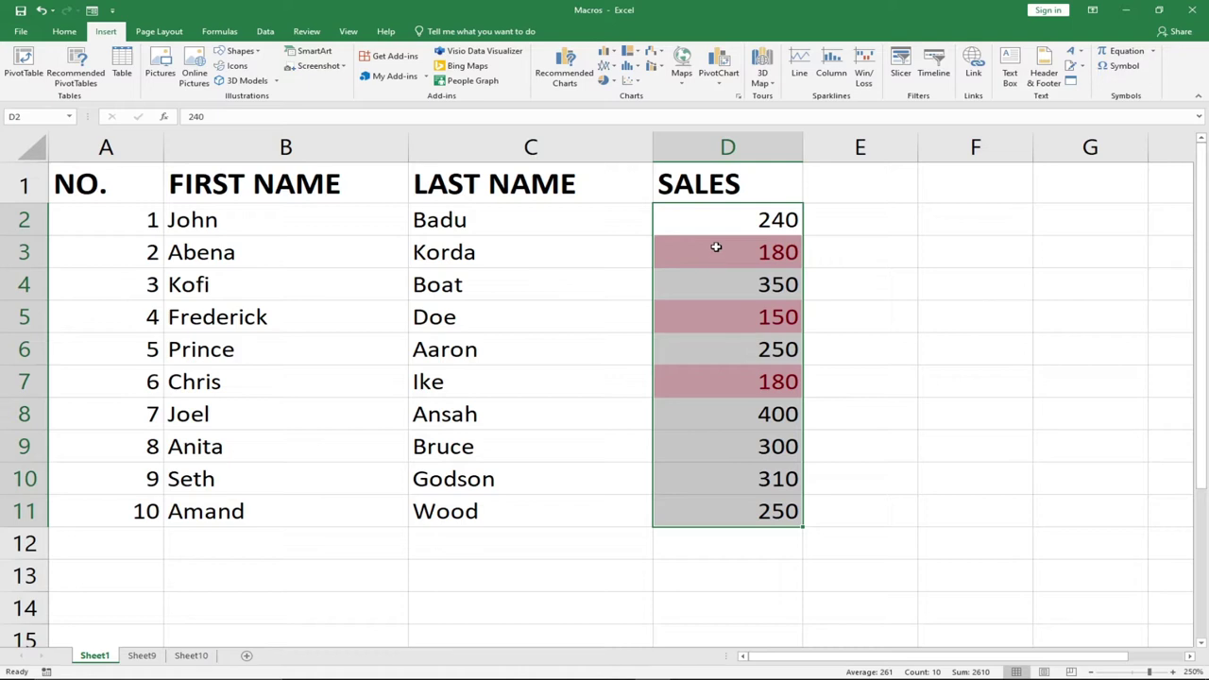
Compare the formatted sales table on Sheet1 with the unformatted table on Sheet9
click(137, 656)
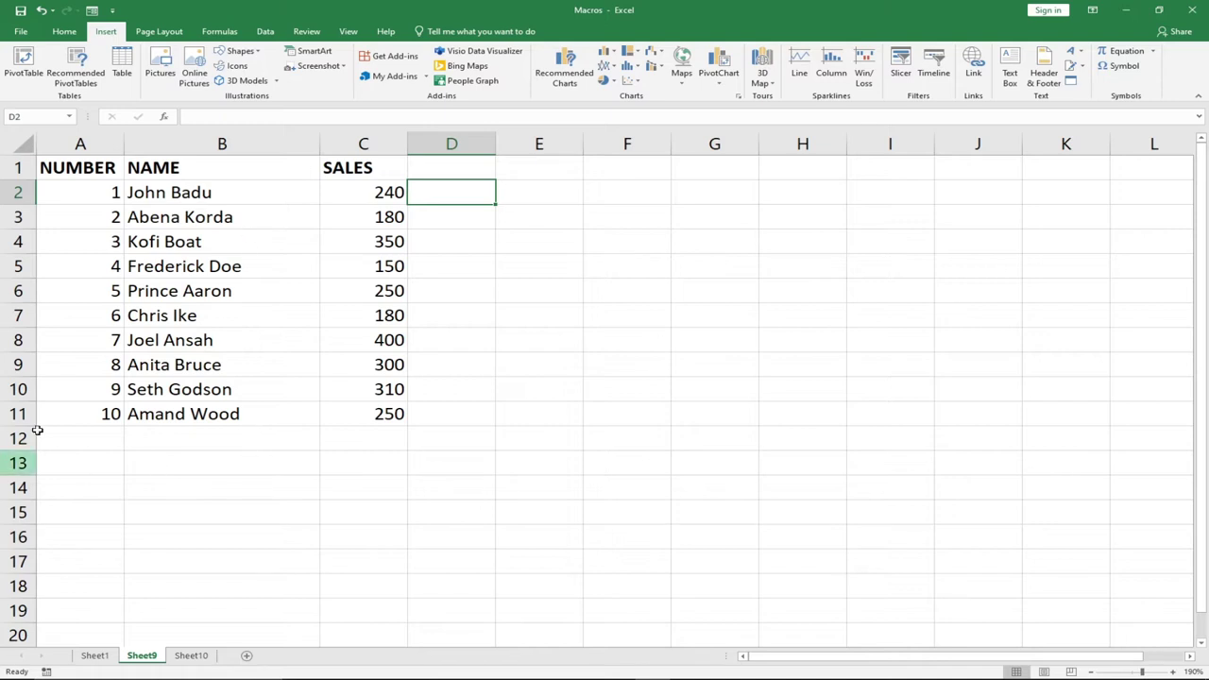
click(95, 656)
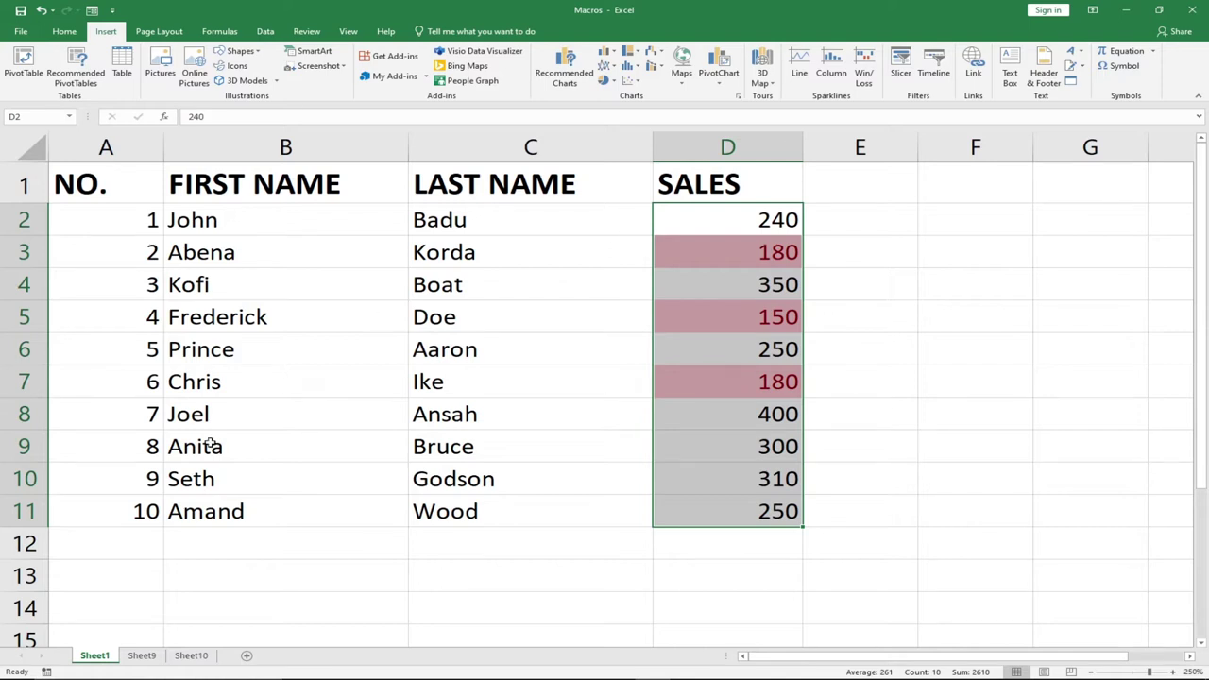
click(142, 658)
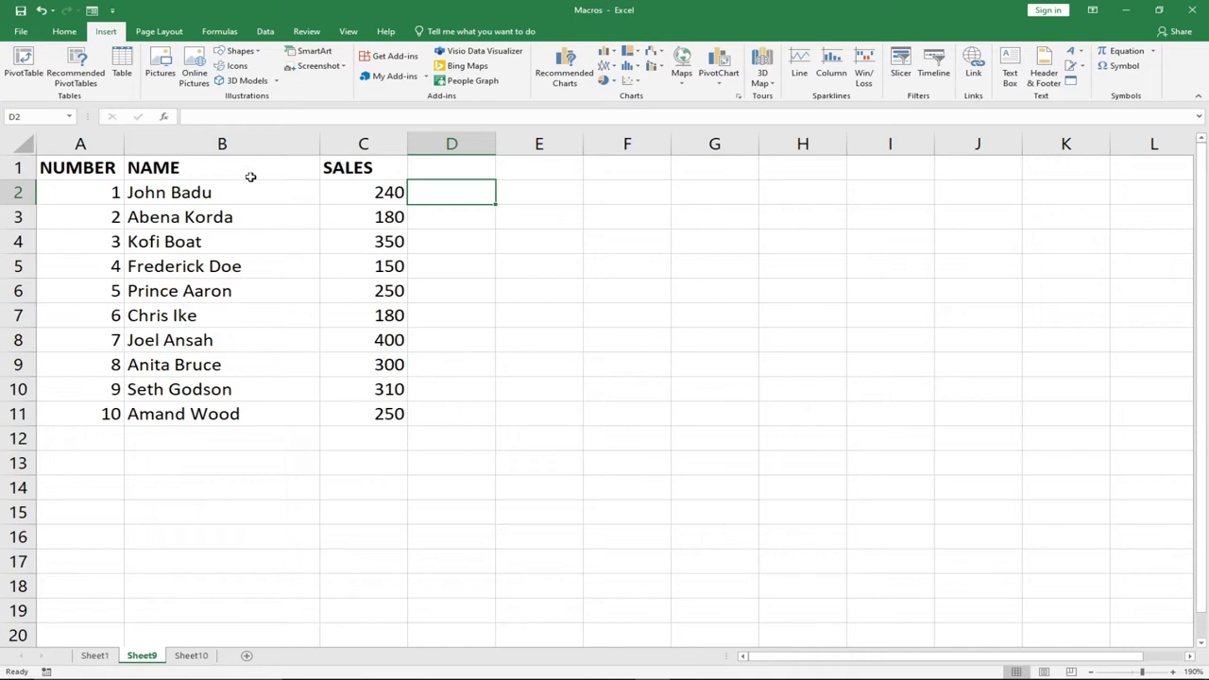
click(94, 655)
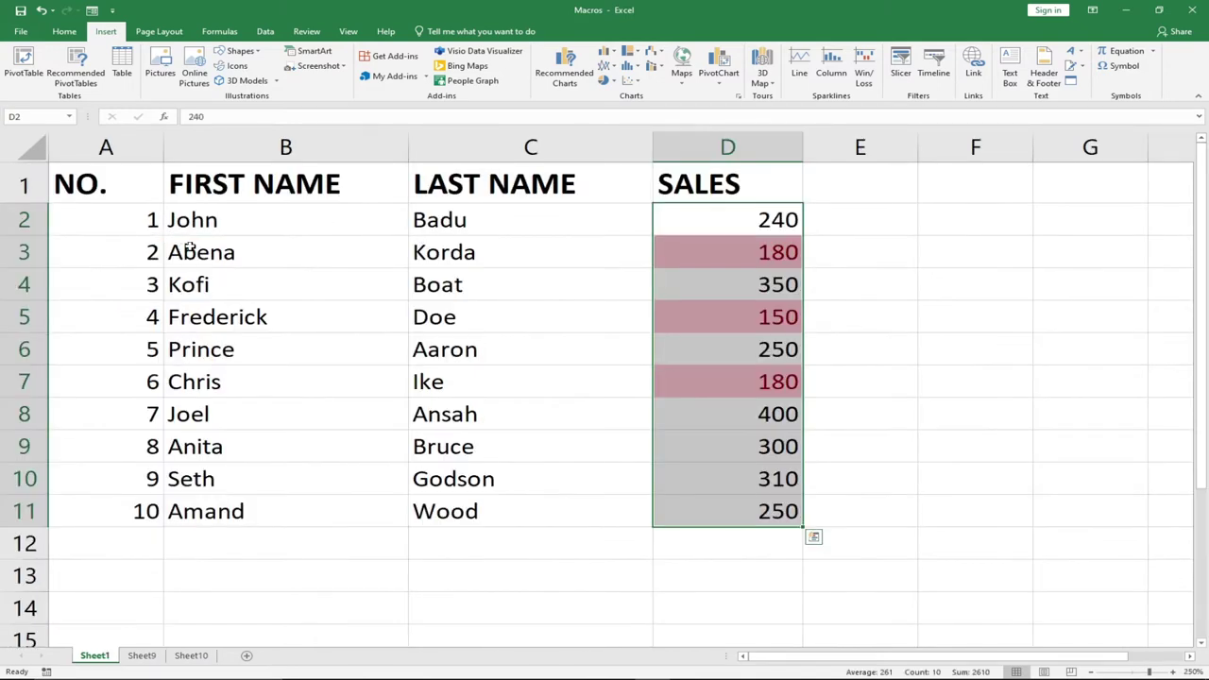
click(141, 656)
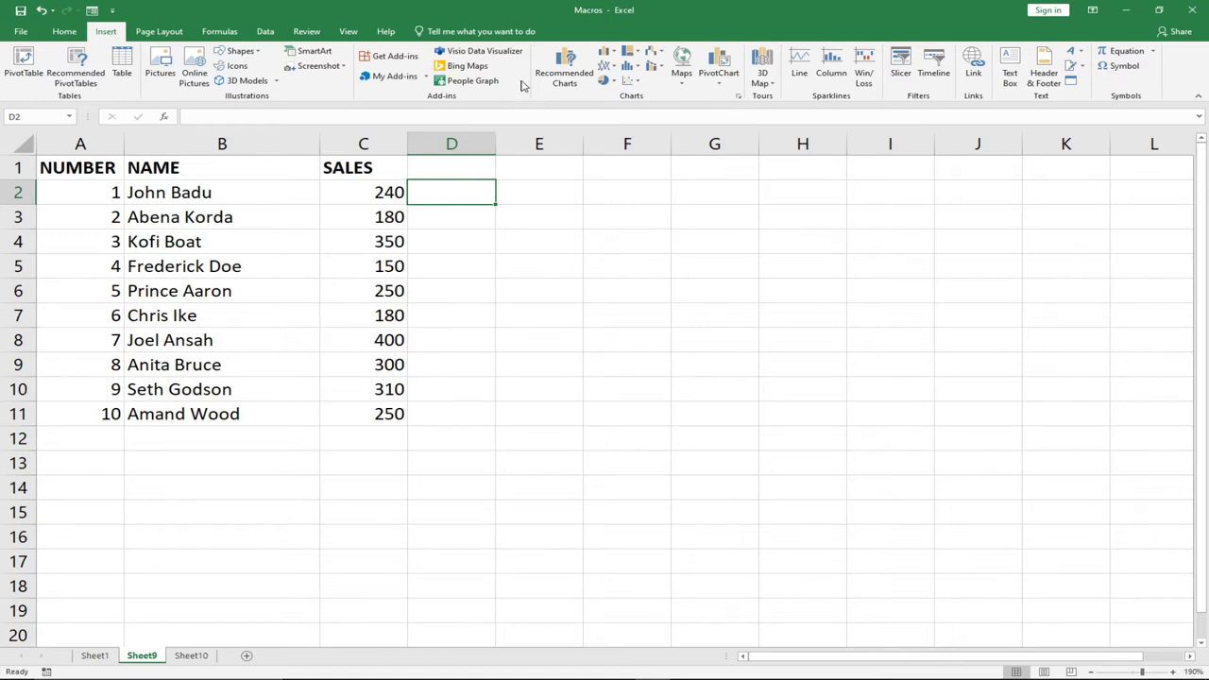
Customize the ribbon to show the Developer tab
right_click(522, 85)
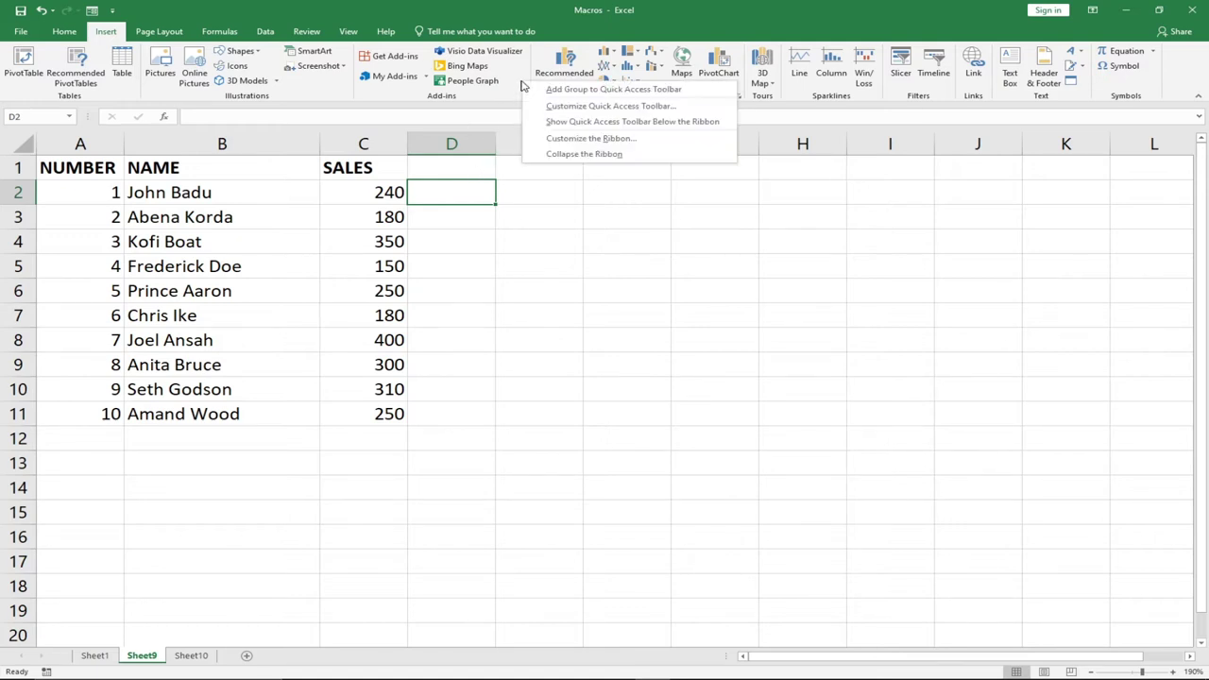
click(563, 139)
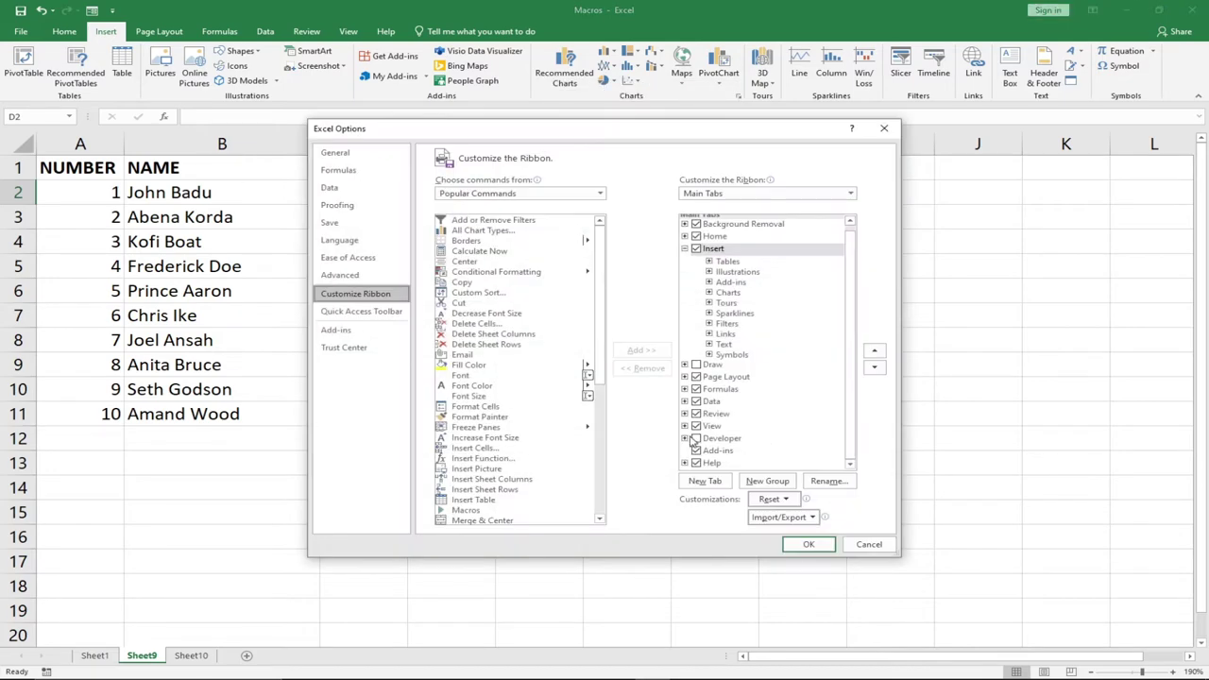
click(696, 440)
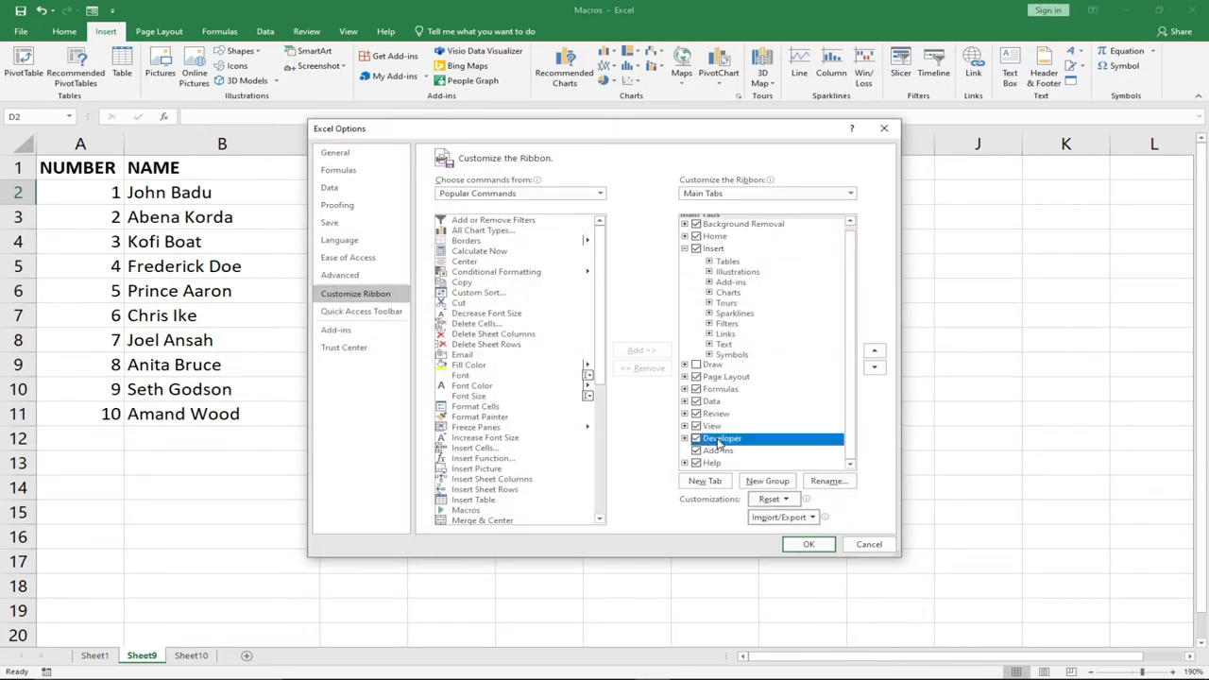
click(805, 545)
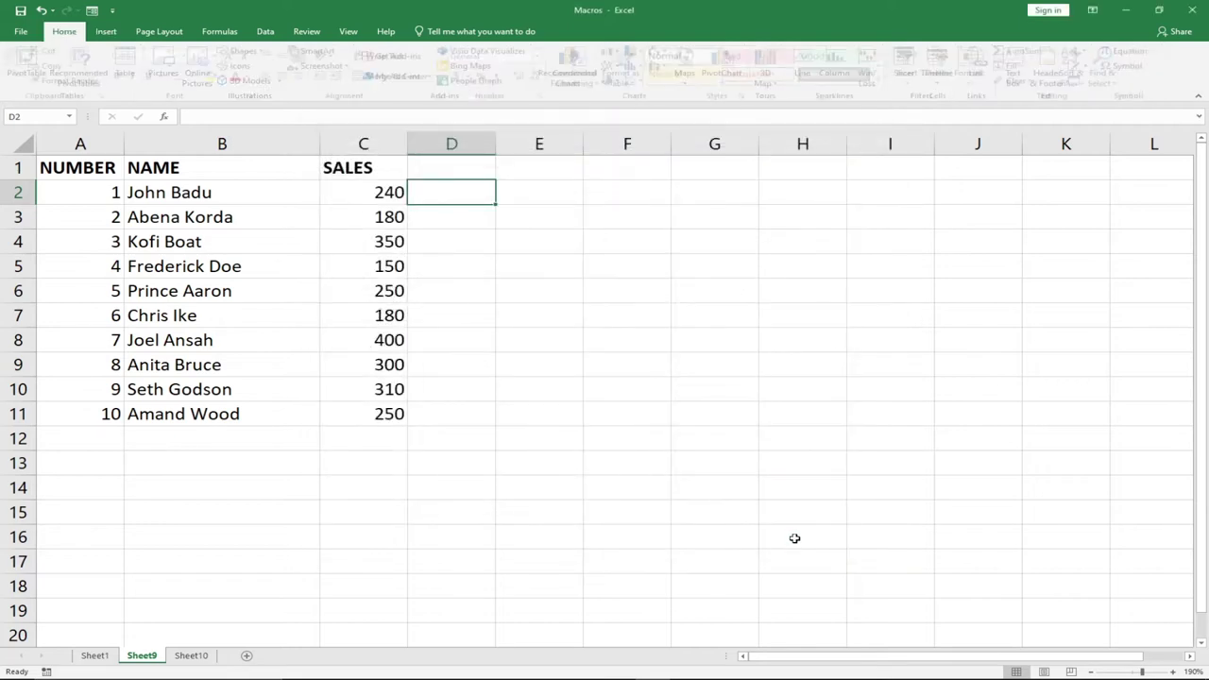
Delete the existing Format_data macro from the macro list
click(396, 31)
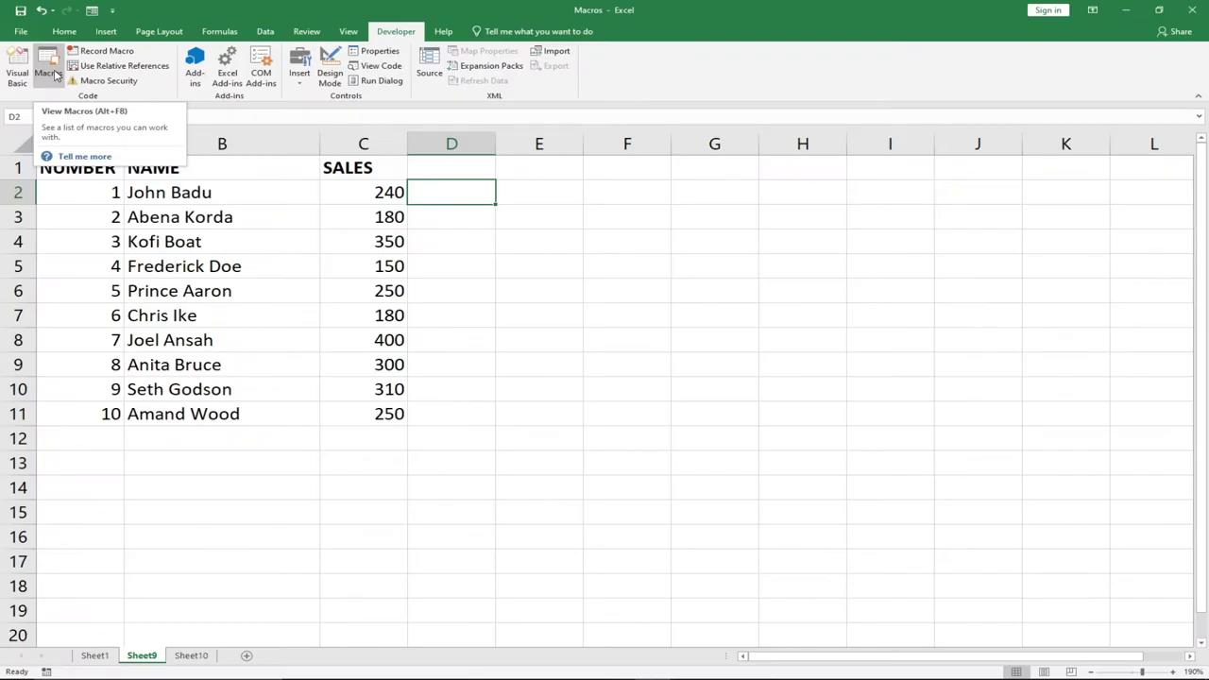
click(92, 98)
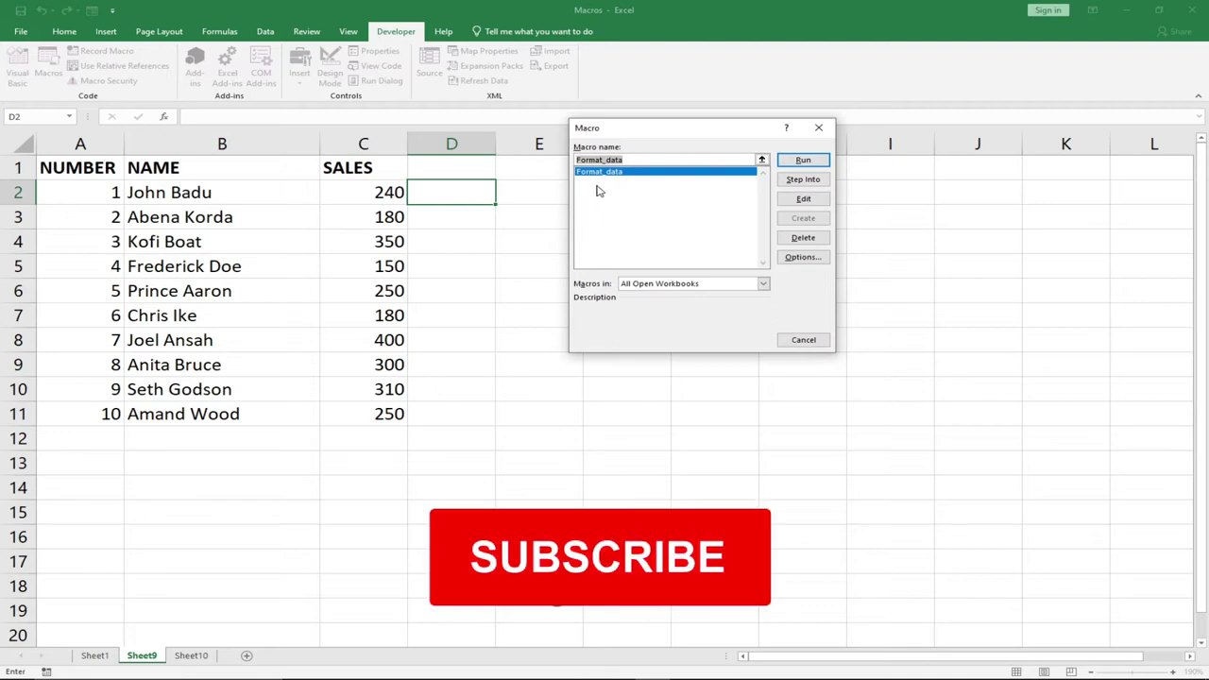
click(798, 238)
click(579, 383)
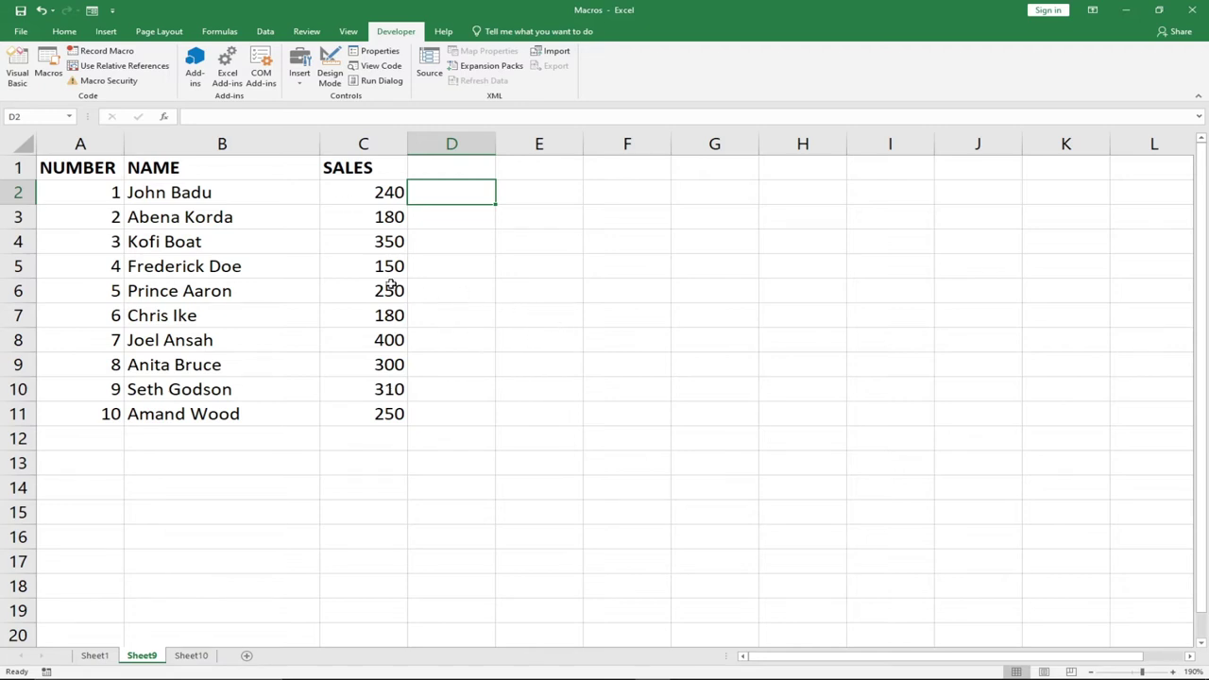
Select cell C2 on Sheet9 and start recording a new macro named FORMAT_DATA
click(374, 195)
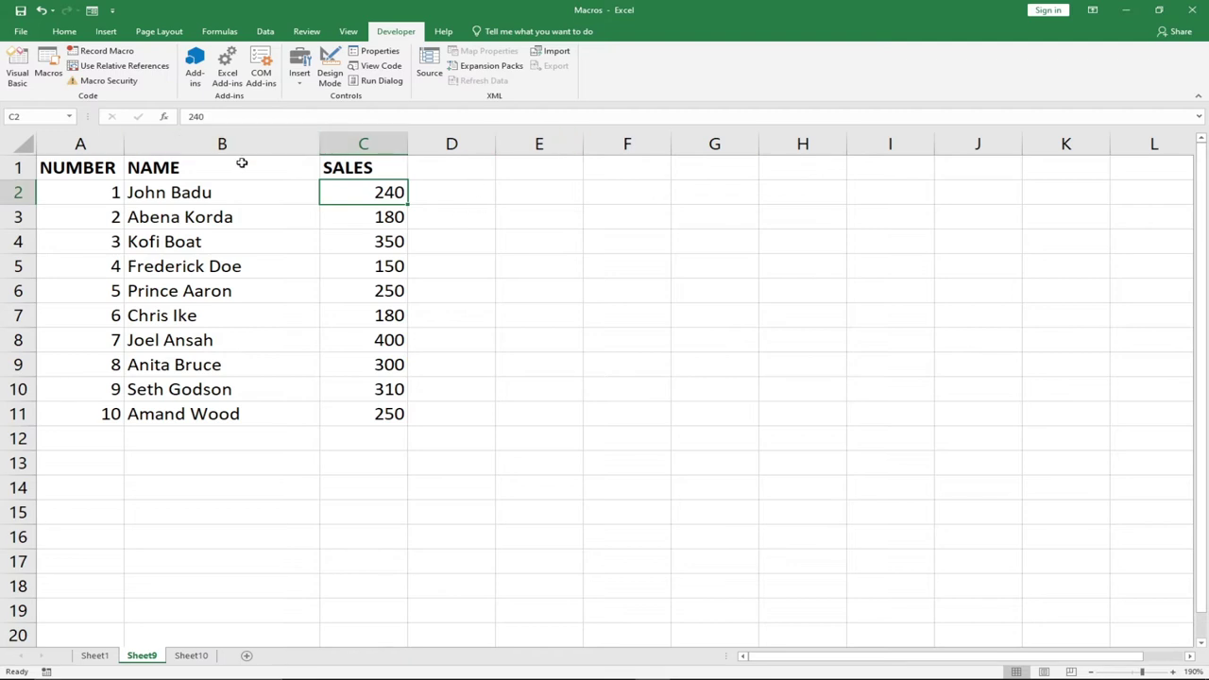
click(104, 51)
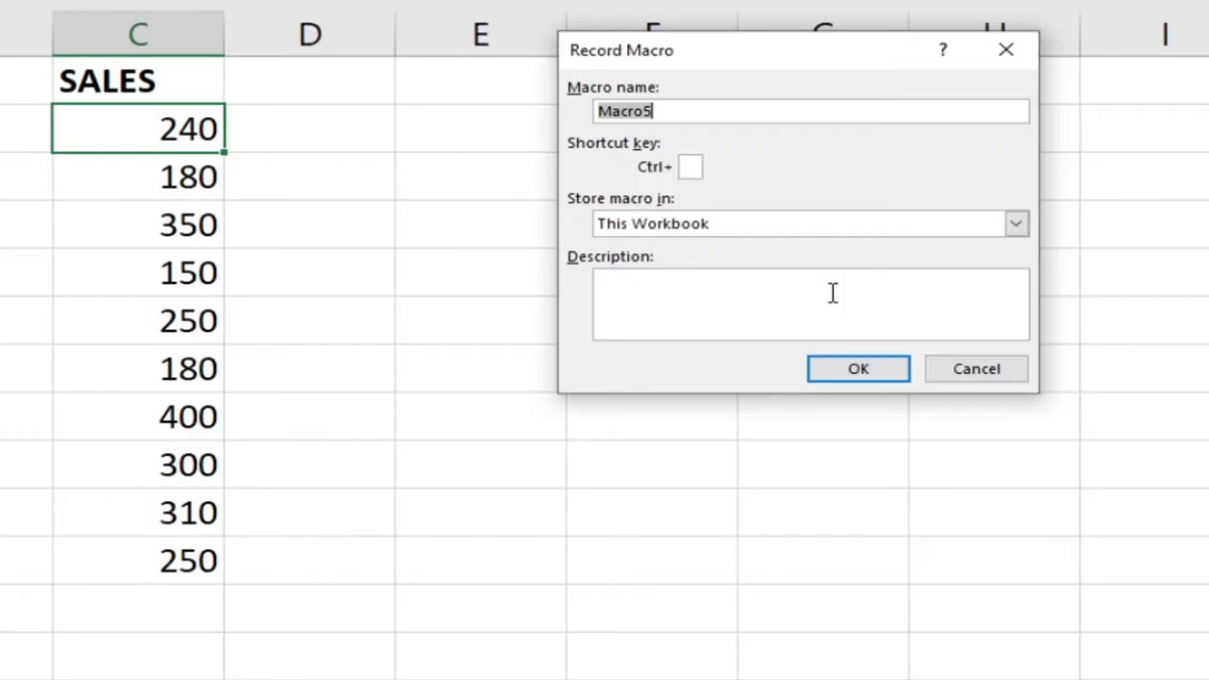
text(FORMAT)
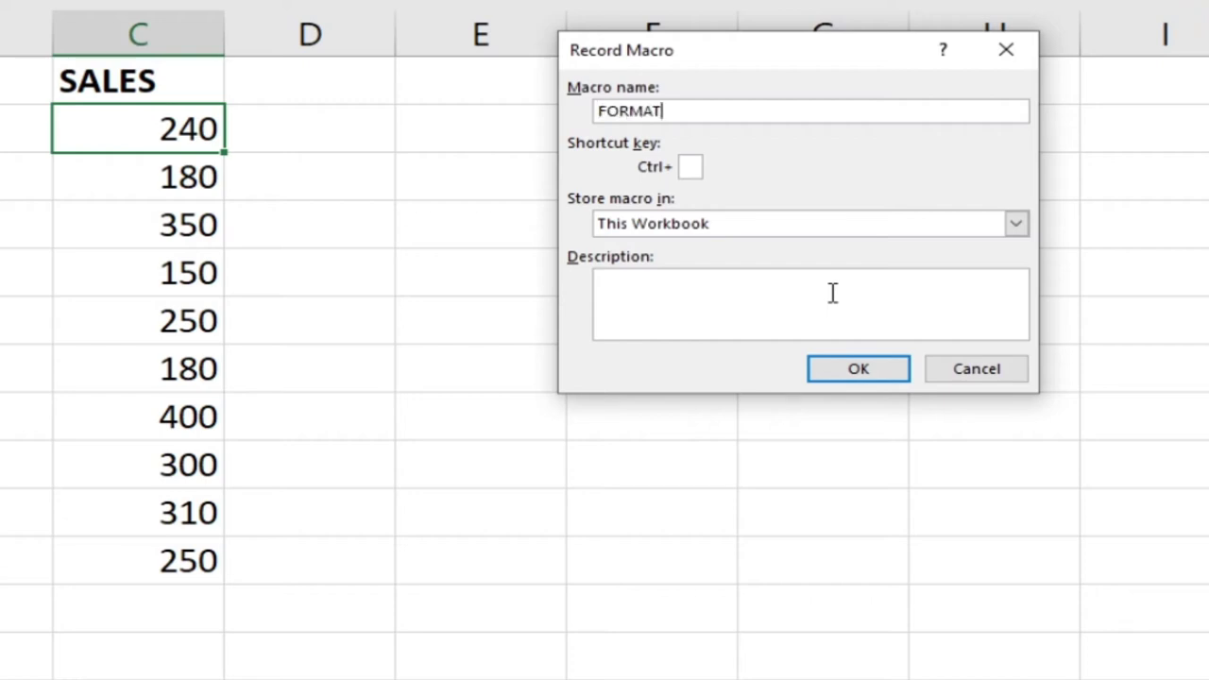
text(_DATA)
click(855, 369)
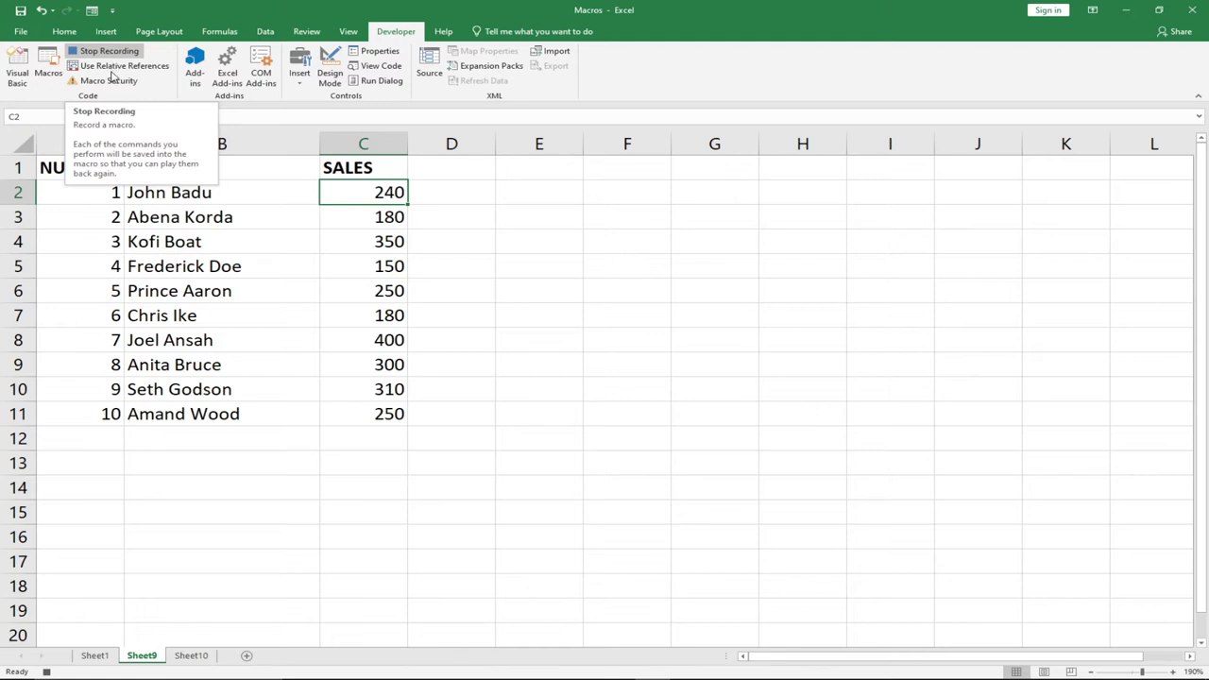
Replace the header in cell B1 with FIRST NAME
click(174, 168)
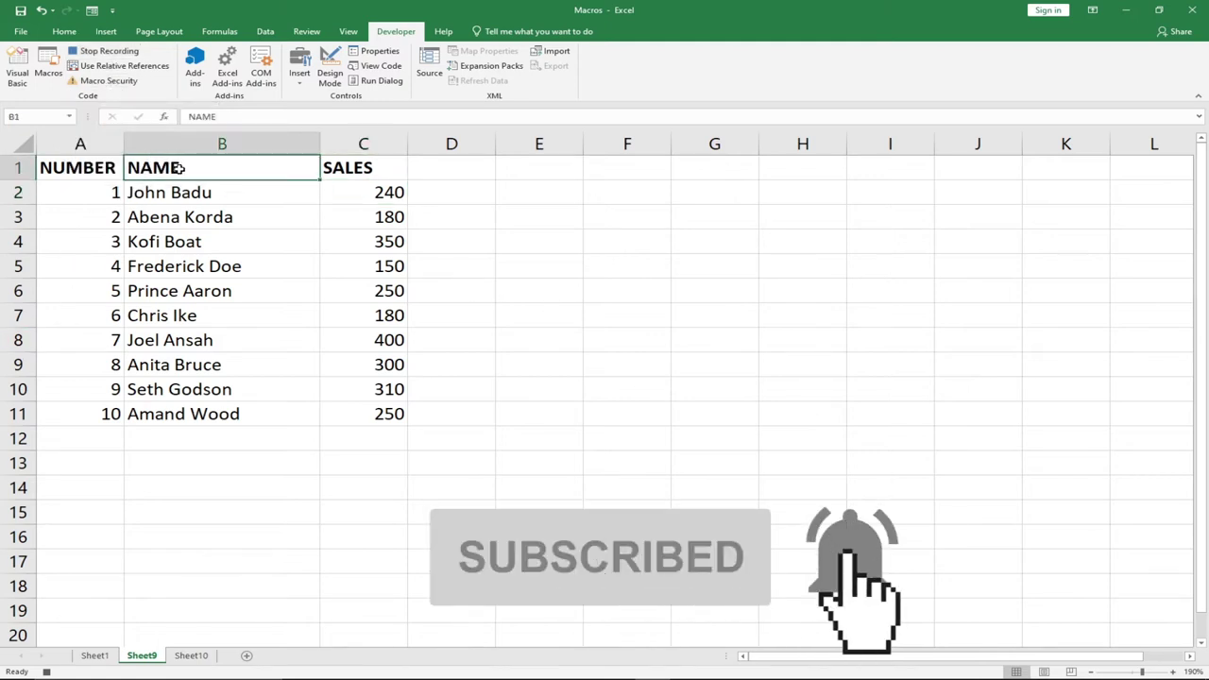
text(F)
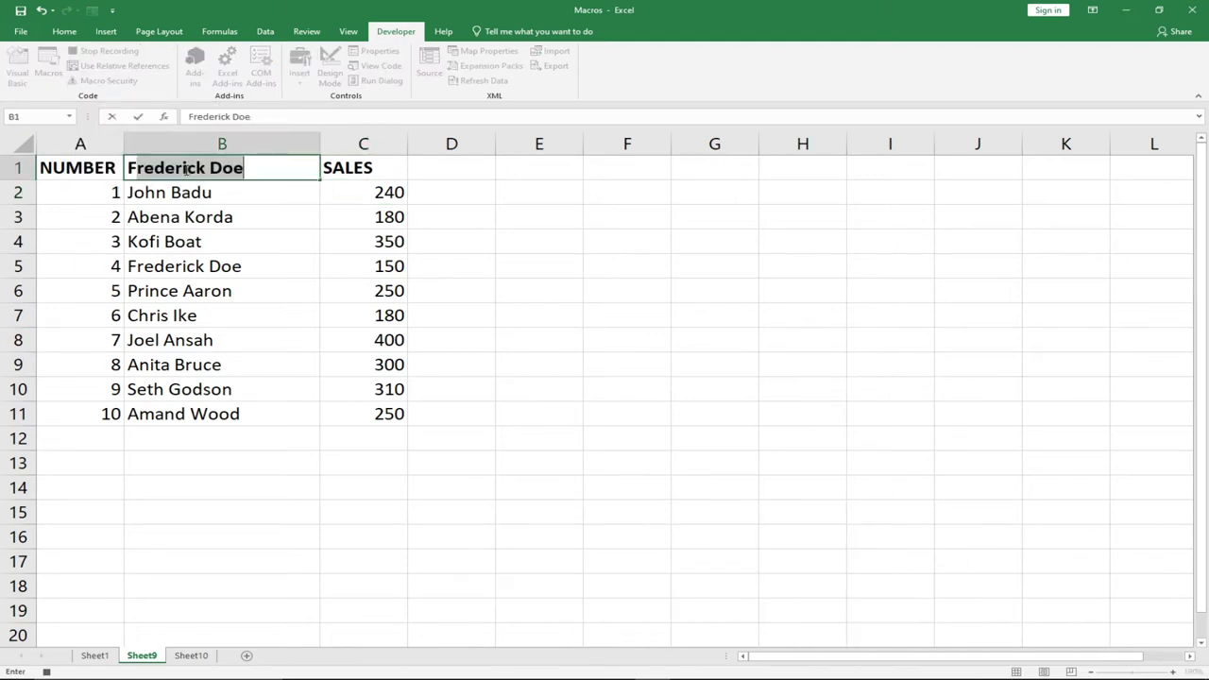
text(IRST NAME)
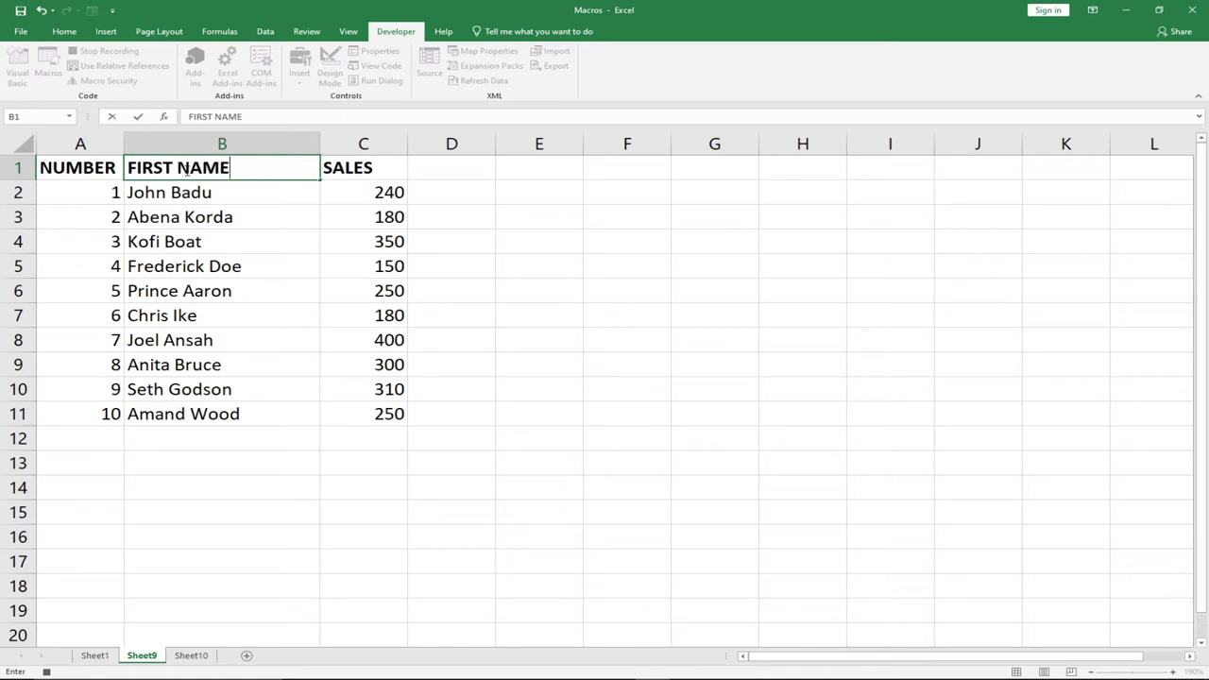
Insert a new column before the SALES column and give it the header LAST NAME
click(359, 144)
right_click(348, 146)
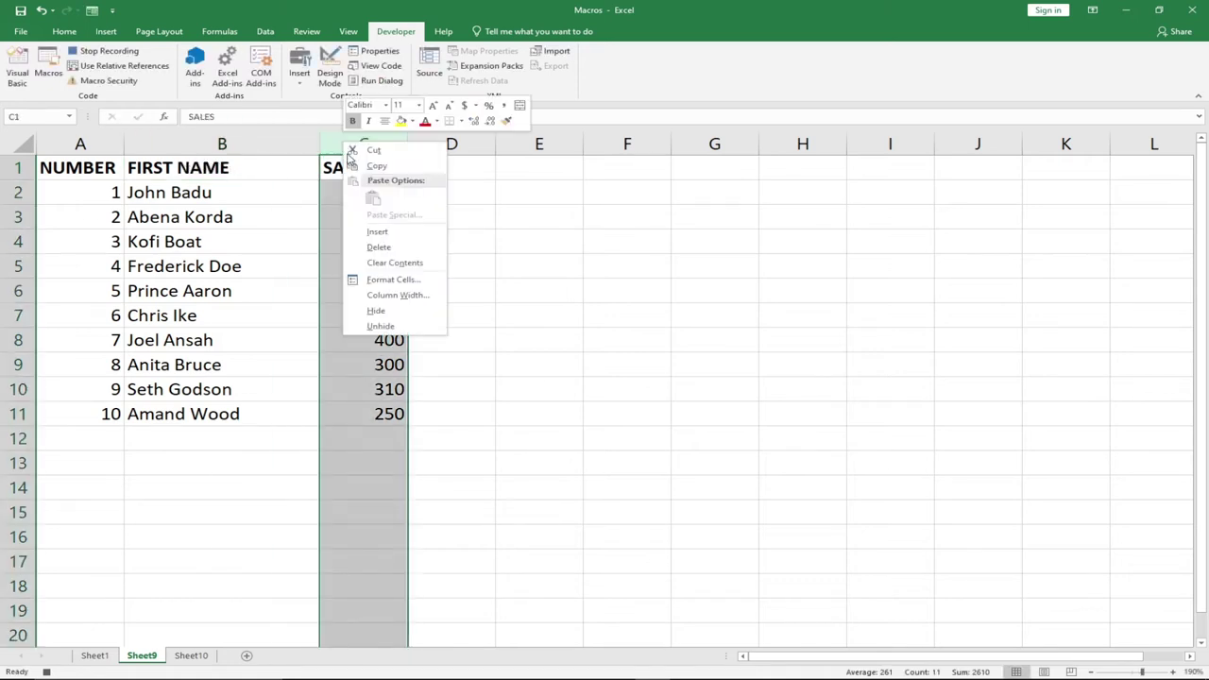
click(373, 236)
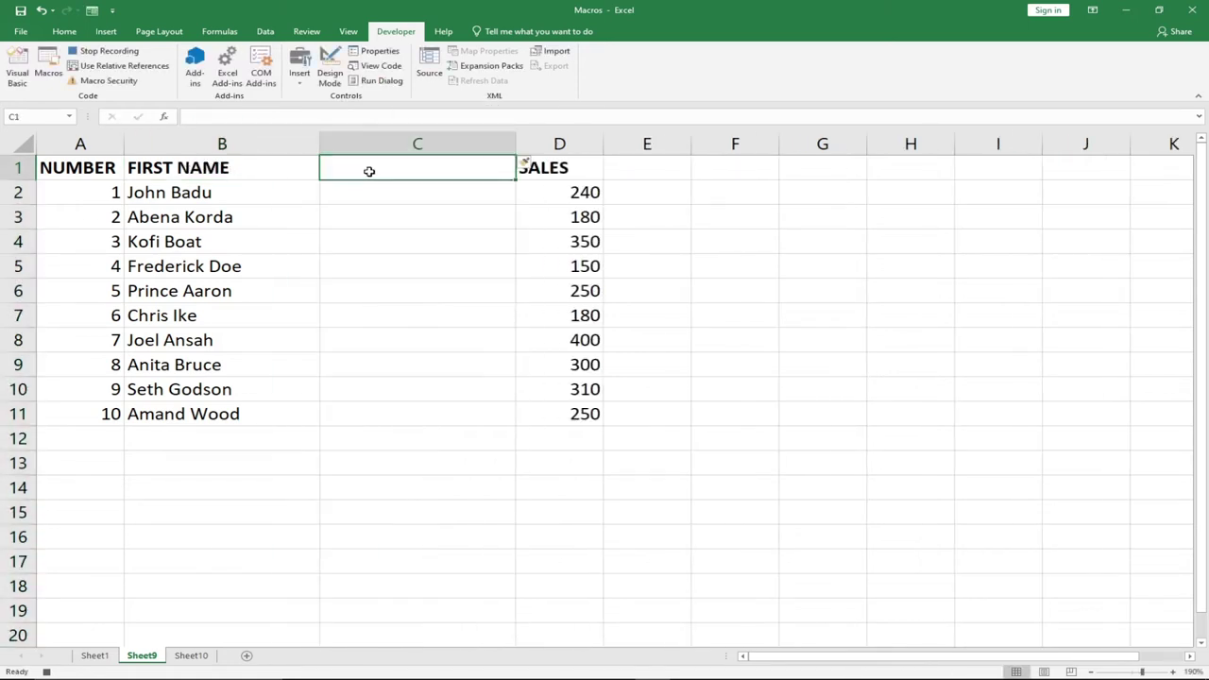
text(LAST NAME)
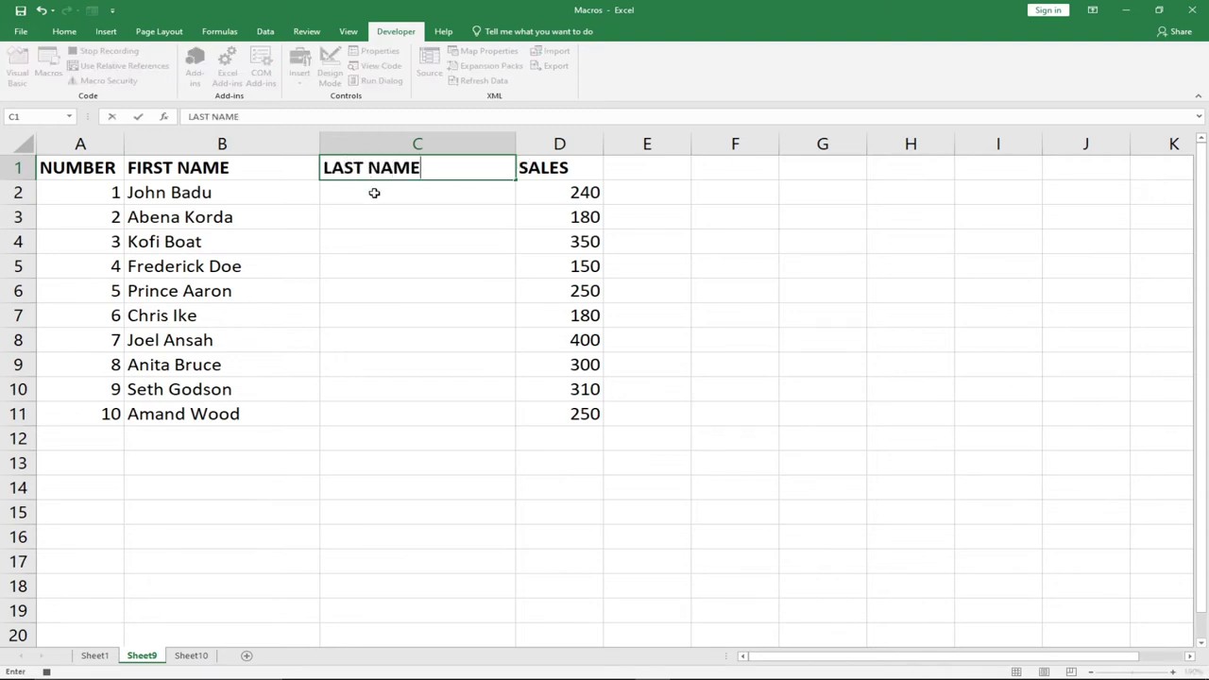
key(Return)
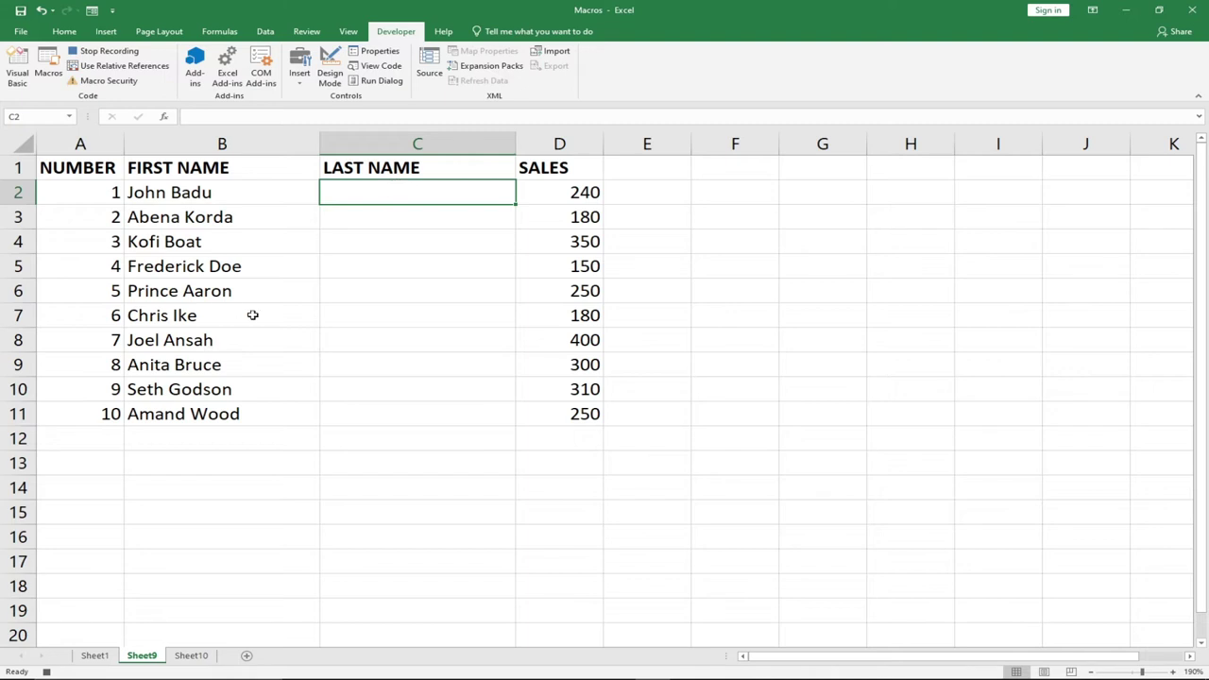
Split the full names in B2:B11 across columns B and C using Text to Columns, delimited by spaces
click(272, 34)
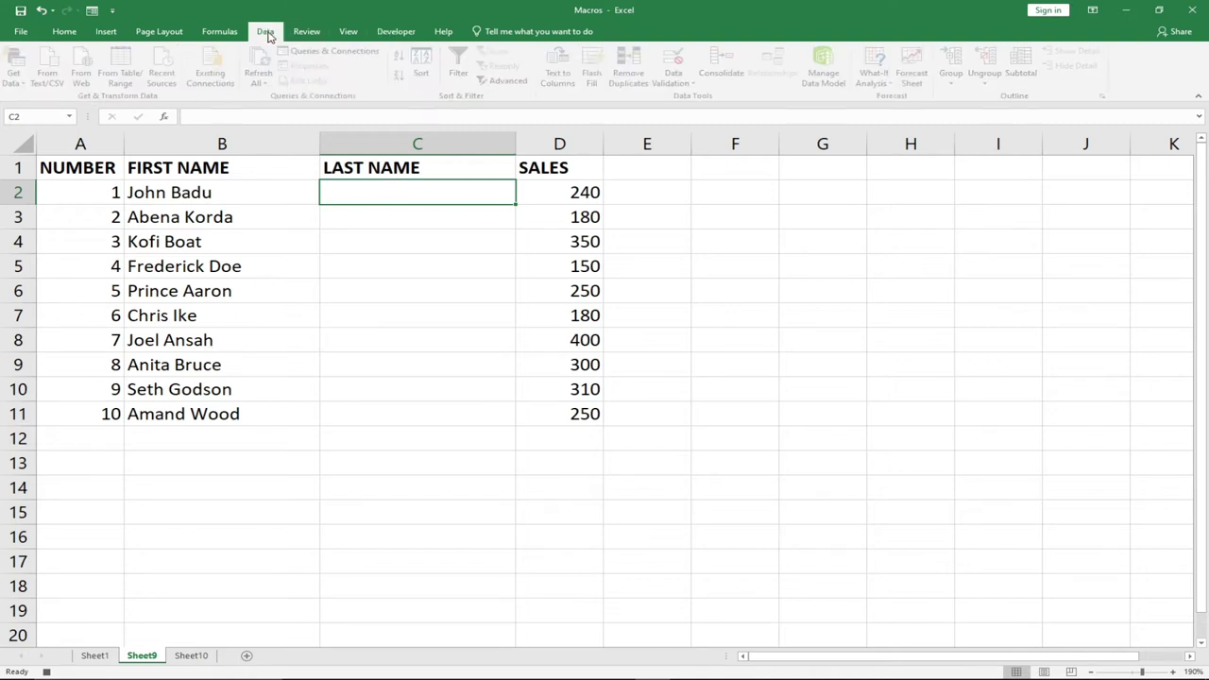
click(562, 82)
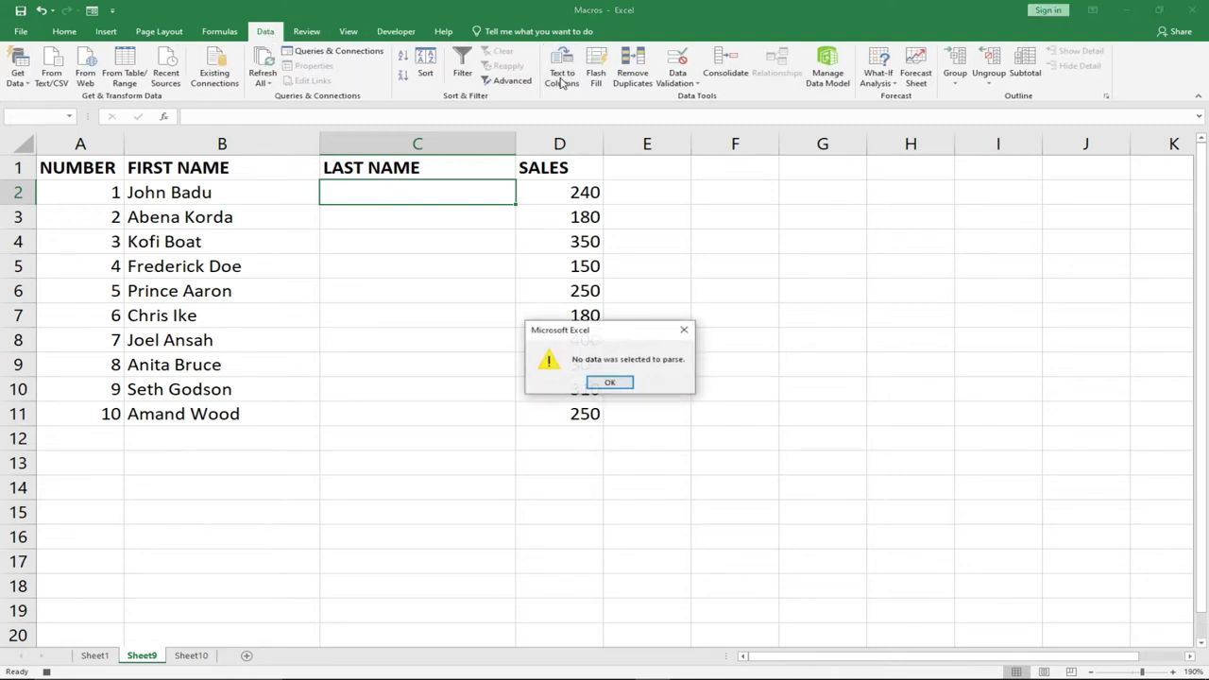
click(610, 382)
click(170, 189)
drag(179, 243, 197, 416)
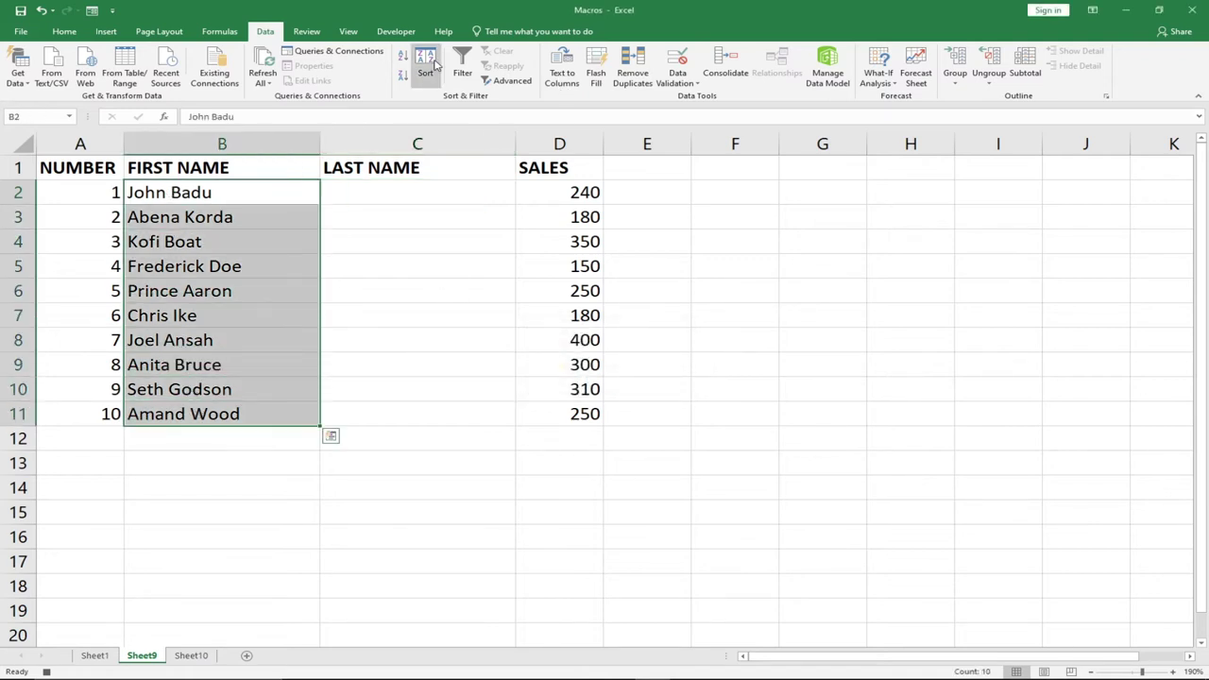
click(562, 75)
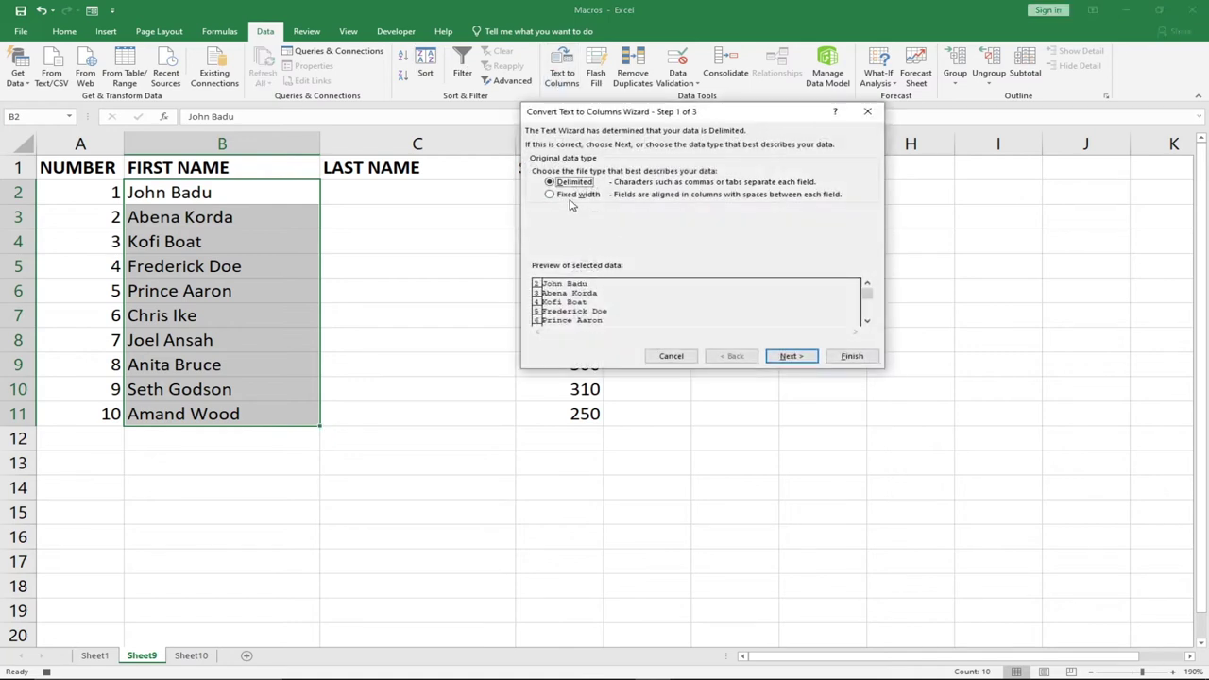
click(792, 356)
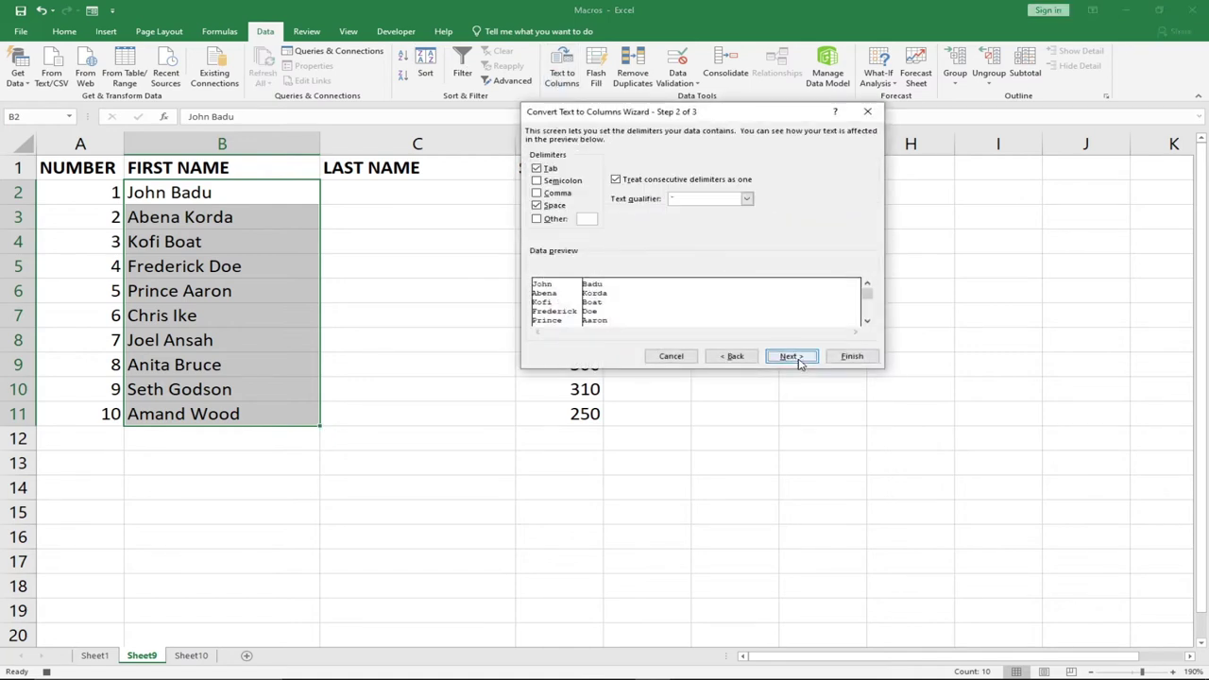
click(537, 206)
click(783, 358)
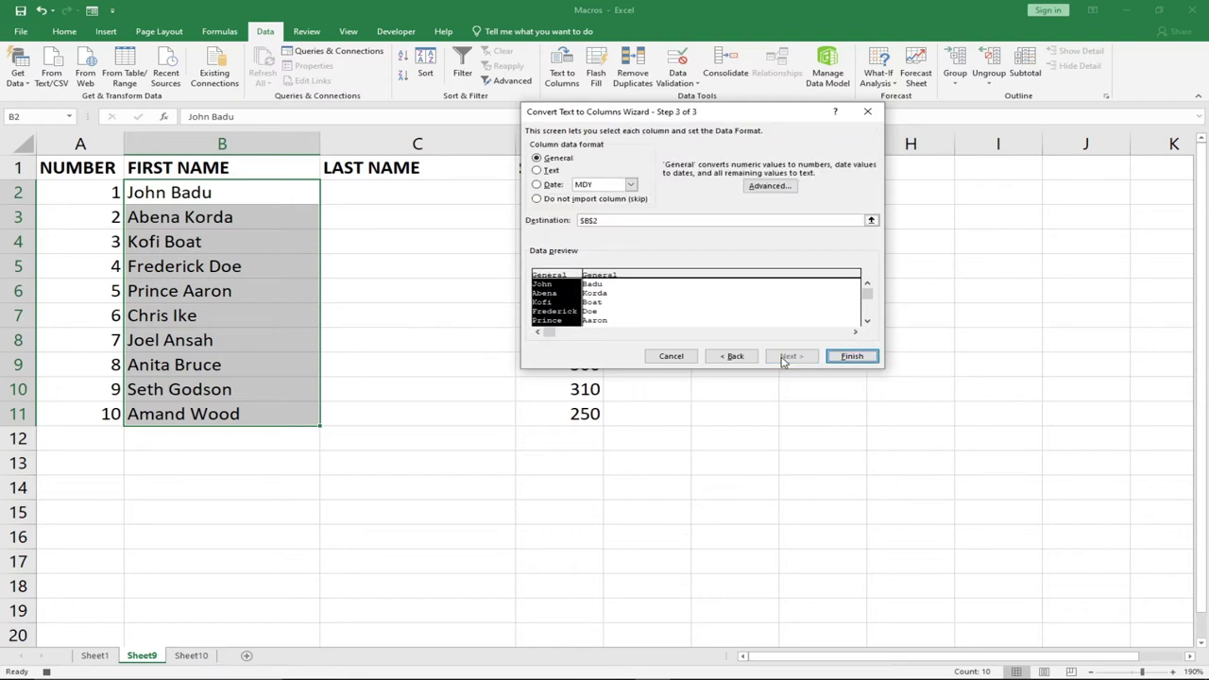
click(851, 356)
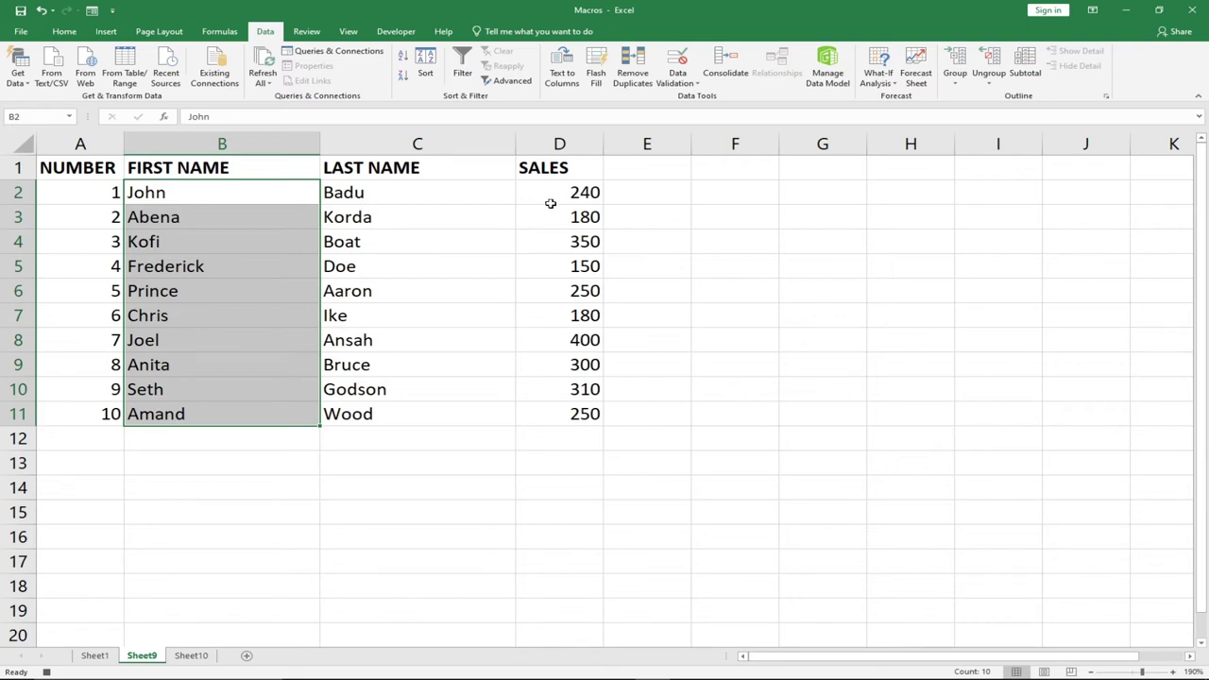
Highlight sales in D2:D11 that are less than 200 with Light Red Fill with Dark Red Text, and stop recording the macro
drag(553, 196, 578, 412)
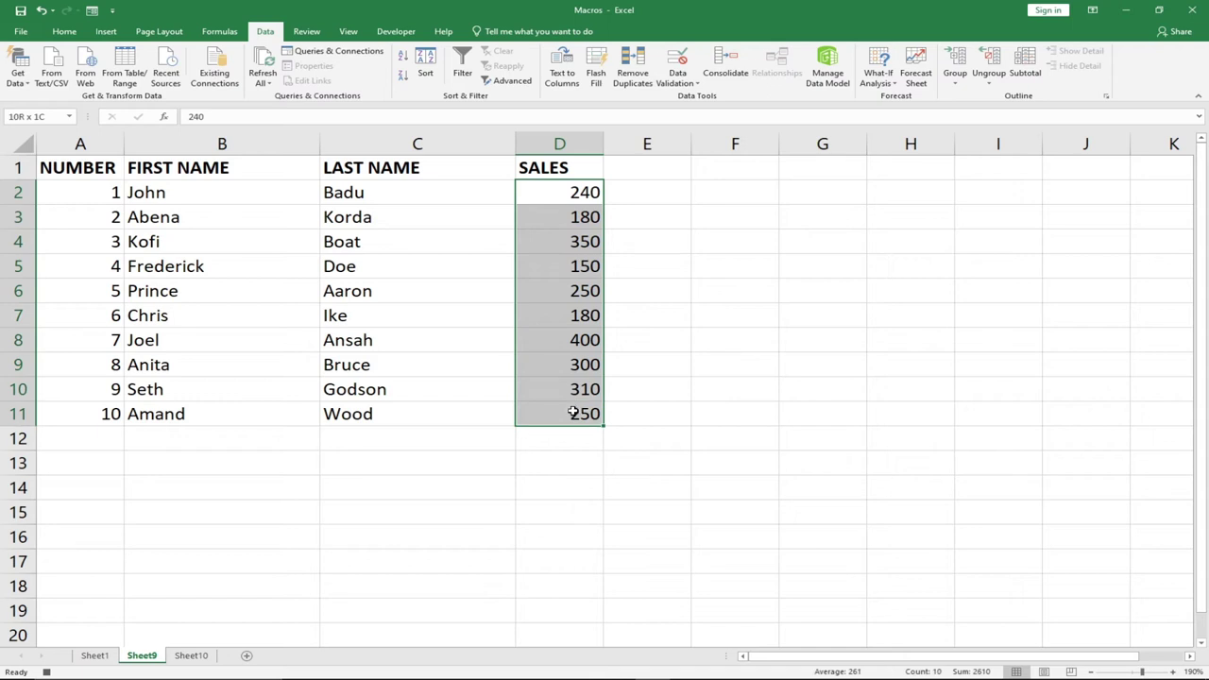
click(62, 34)
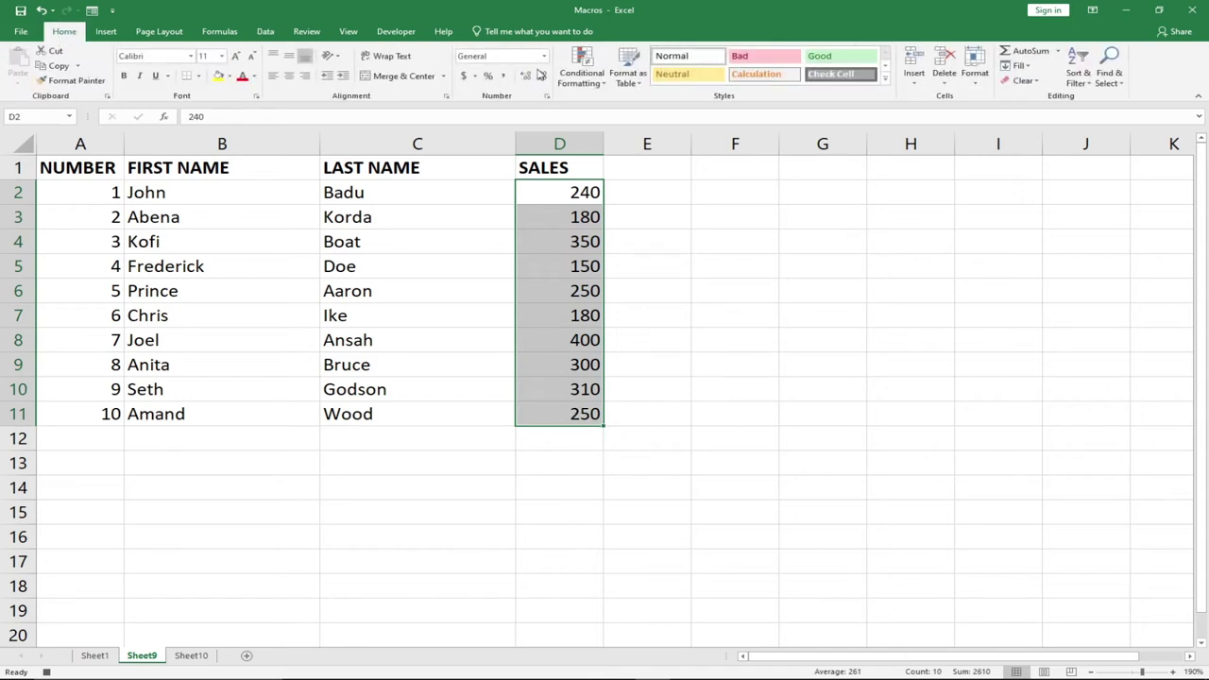
click(602, 83)
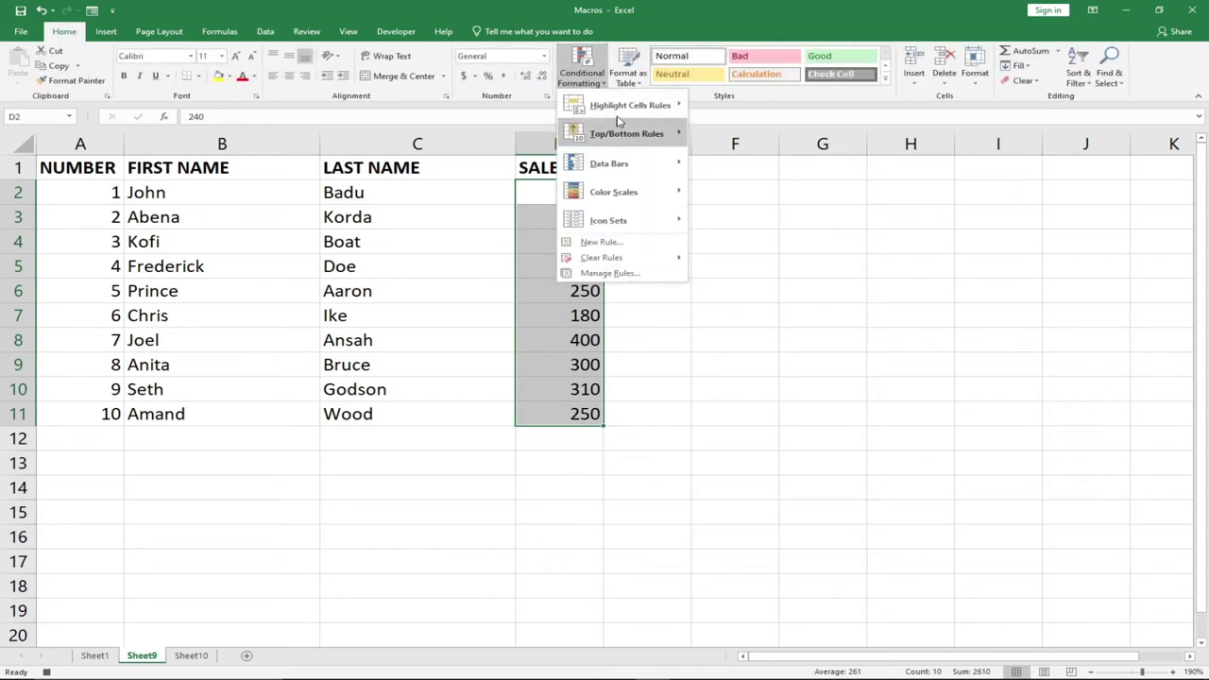
mouse_move(623, 112)
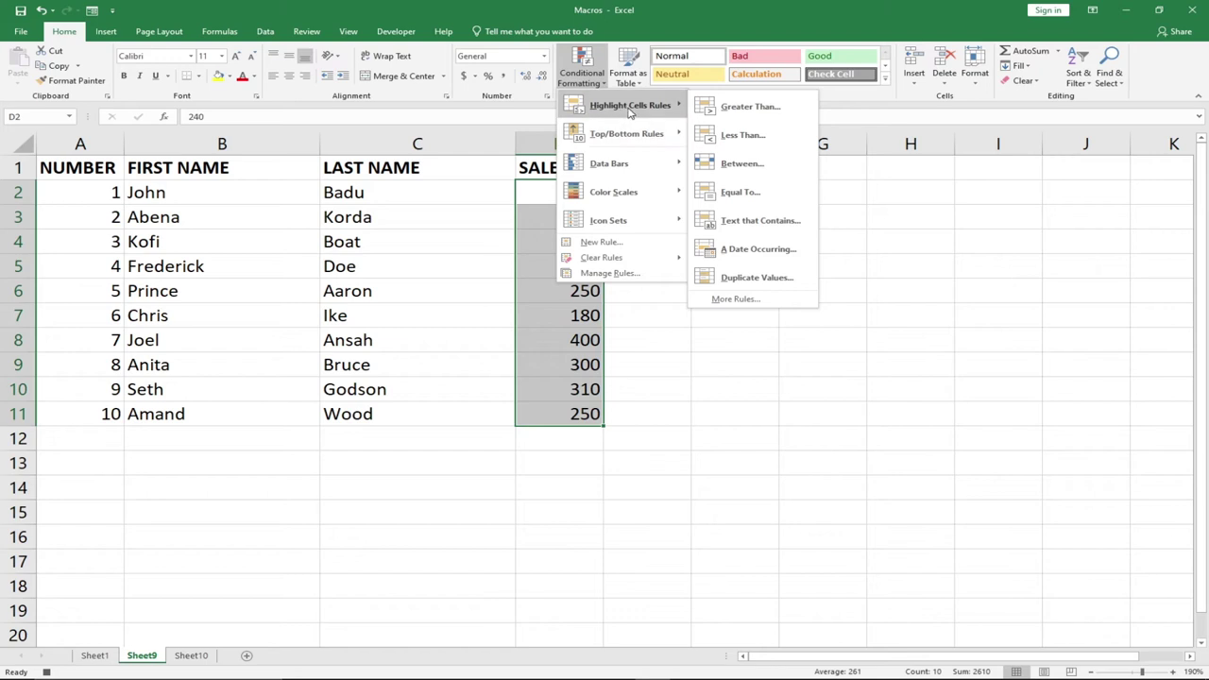
click(749, 137)
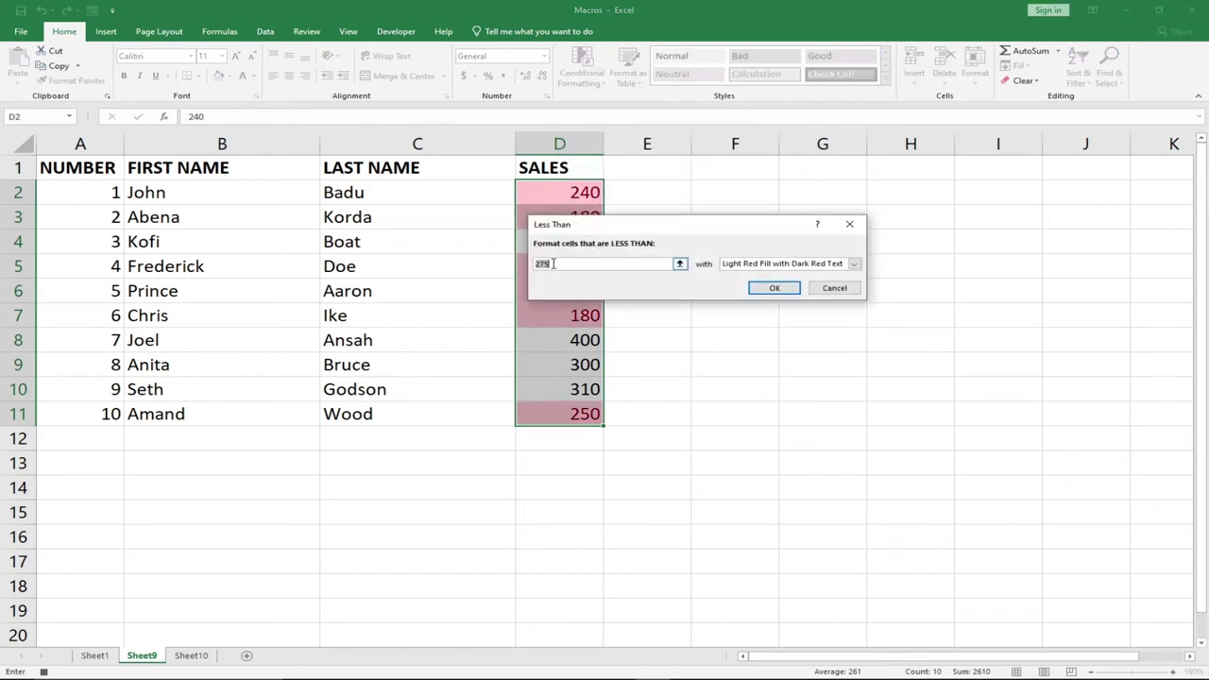
text(2000)
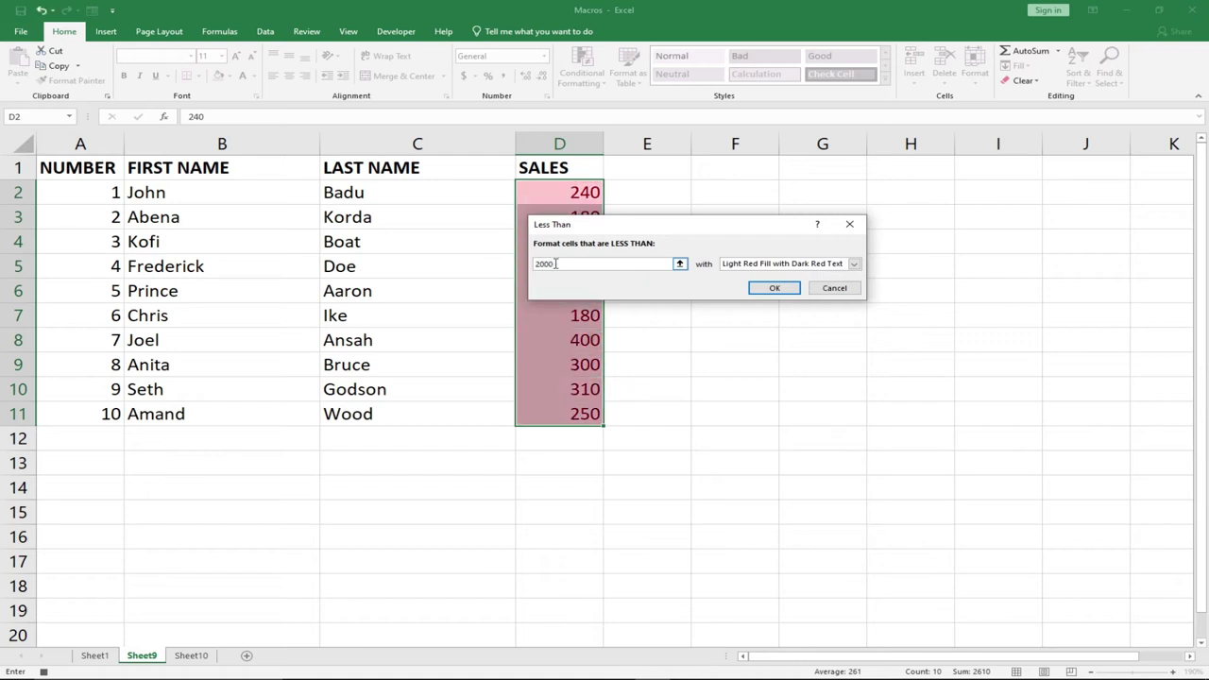
key(BackSpace)
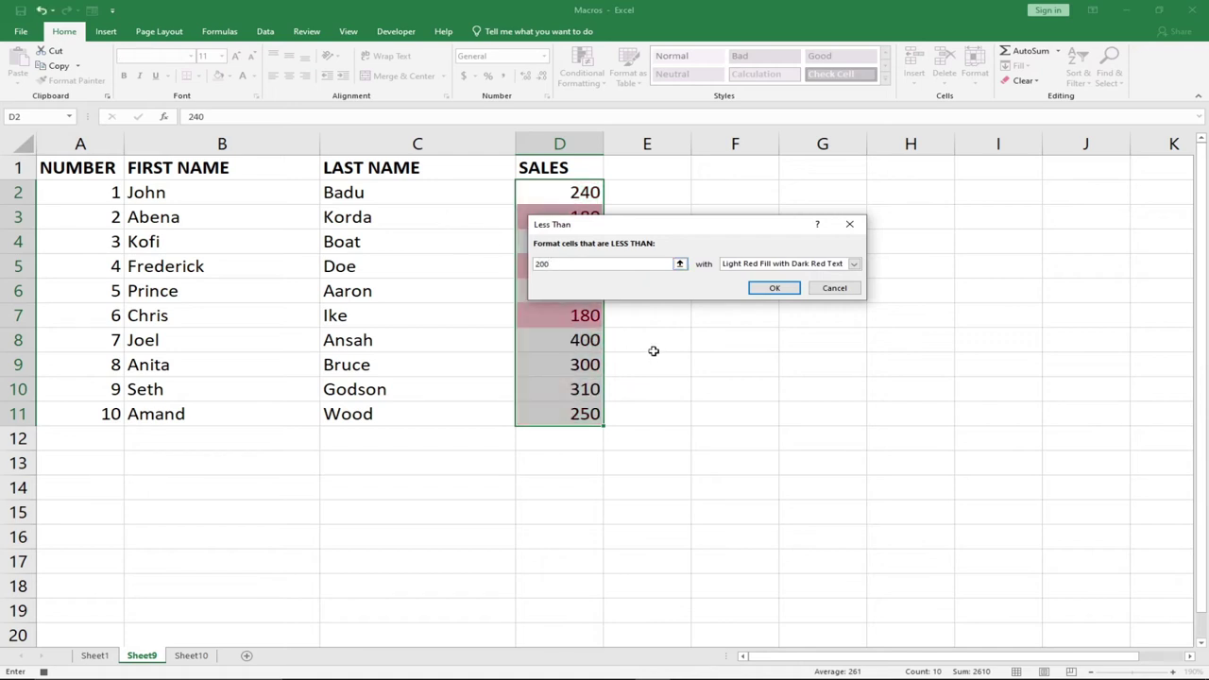
click(776, 289)
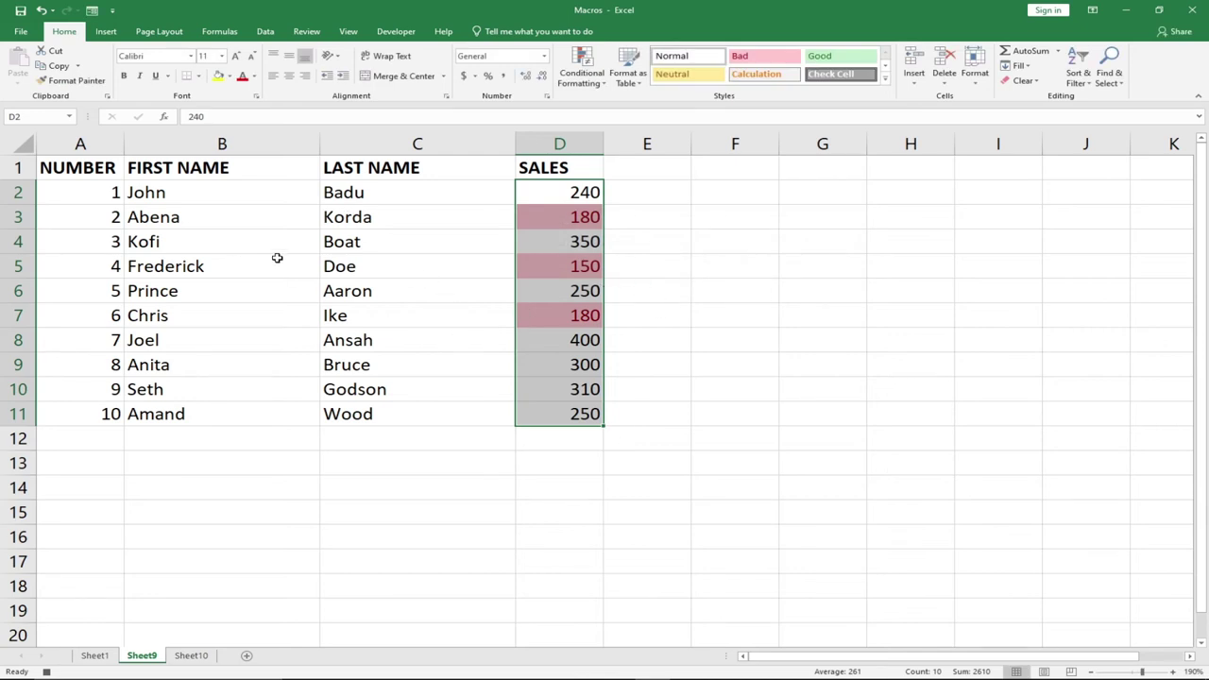
click(398, 34)
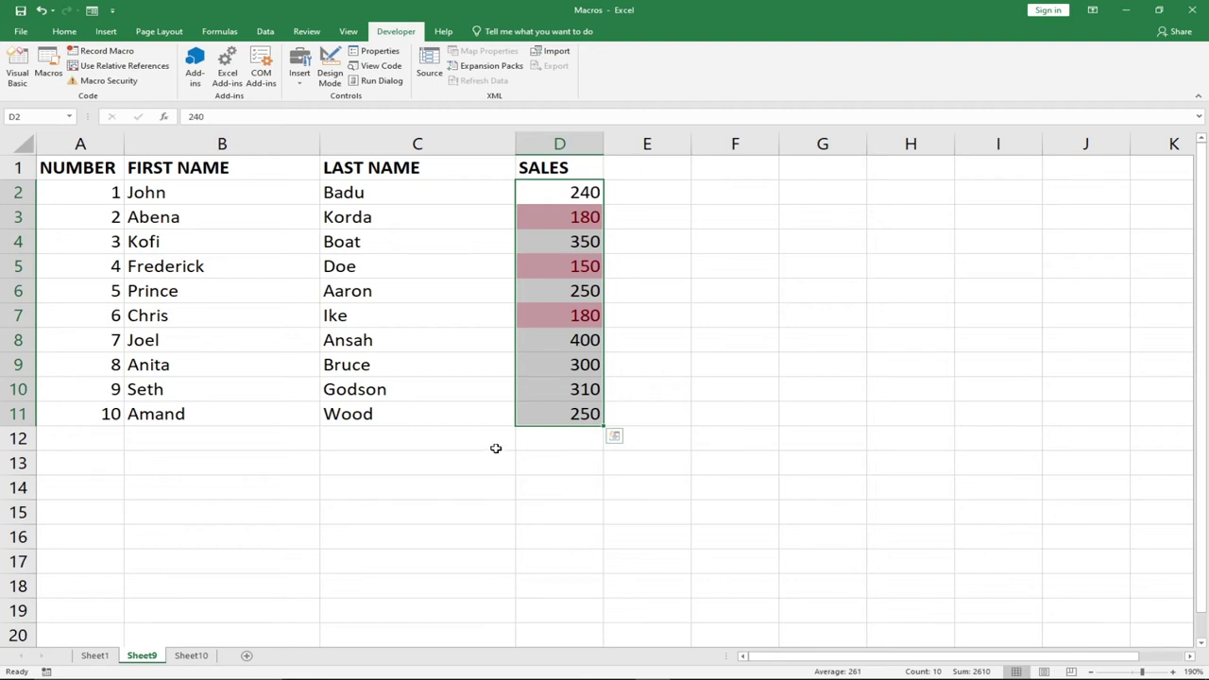
Copy the table in A1:C11 of Sheet10 and paste it into a new sheet starting at cell A1
click(200, 656)
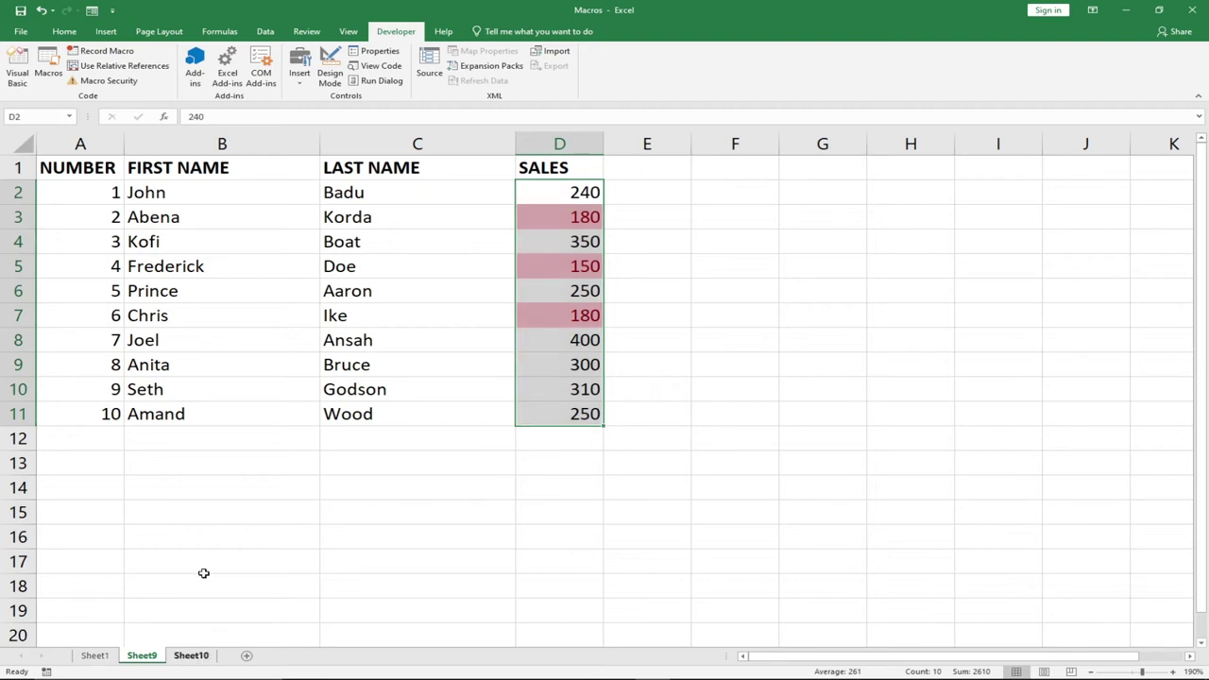
drag(74, 167, 397, 419)
right_click(378, 381)
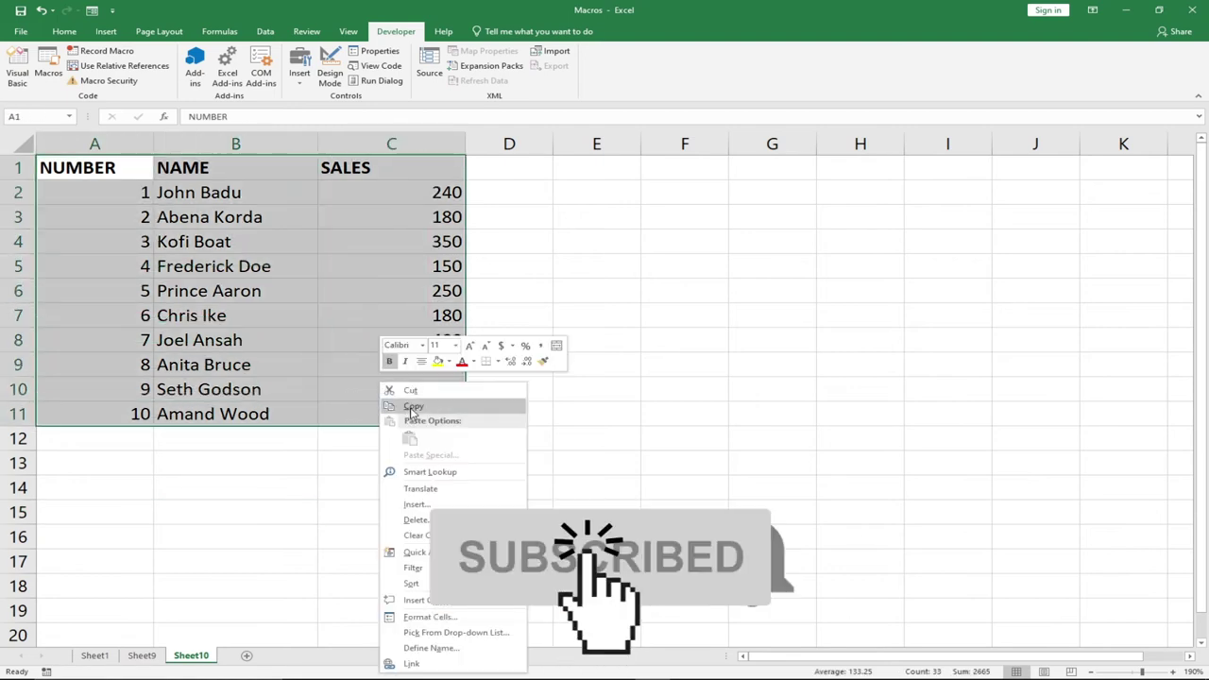
click(411, 408)
click(246, 655)
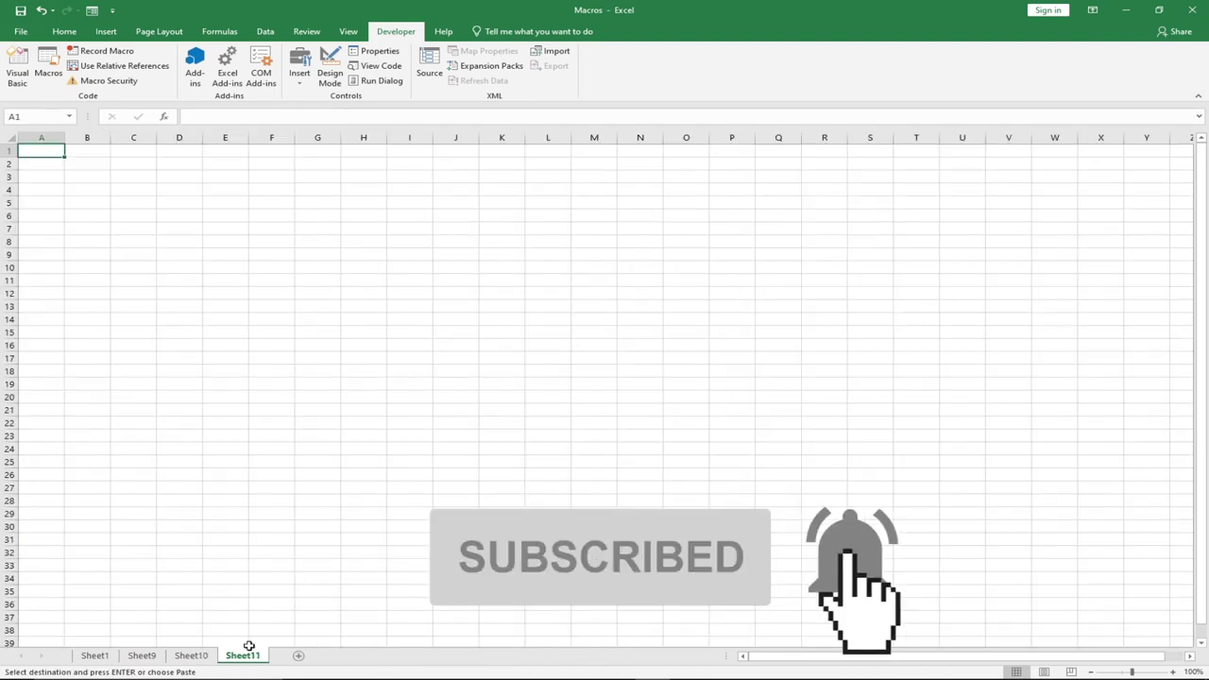
key(ctrl+v)
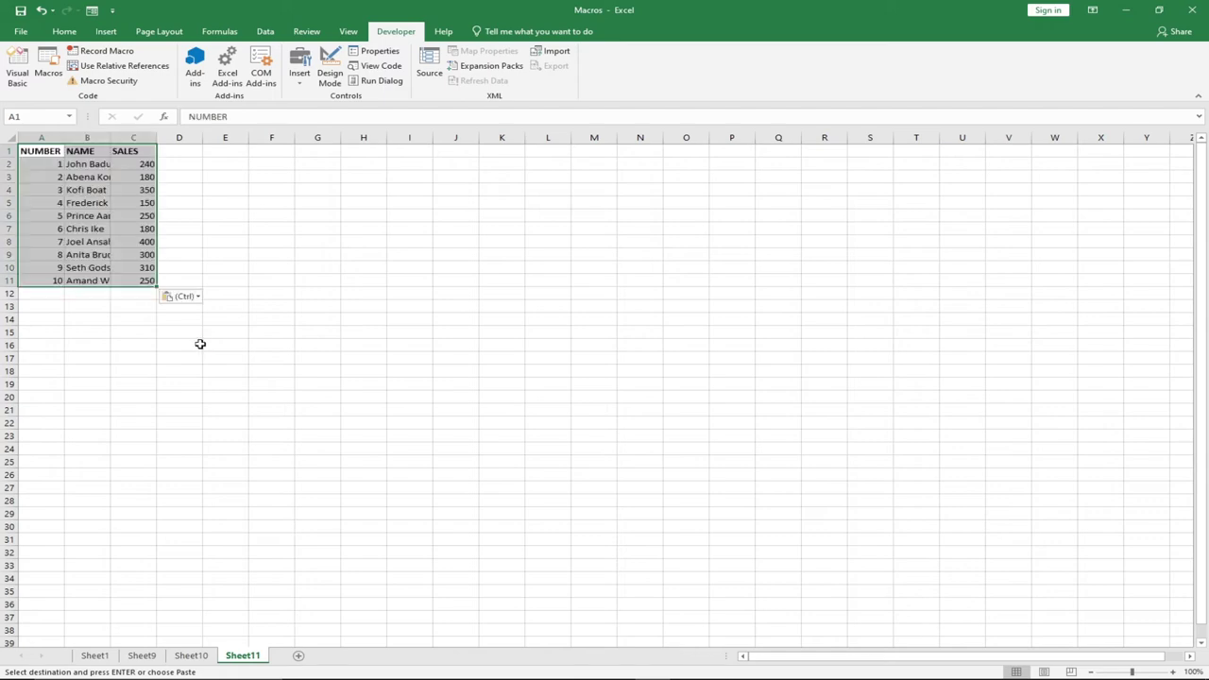
Widen column B on the new sheet so the full names fit, and widen the SALES column slightly
click(1171, 671)
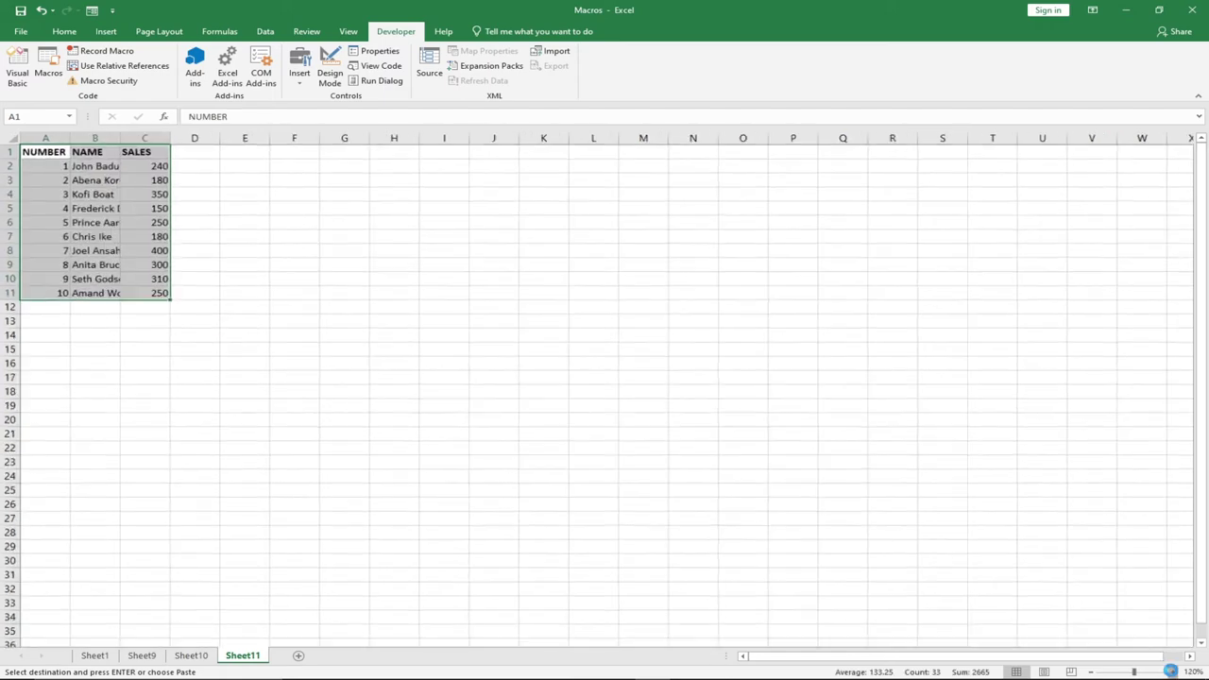
click(1172, 672)
click(1171, 671)
click(1171, 672)
click(1171, 671)
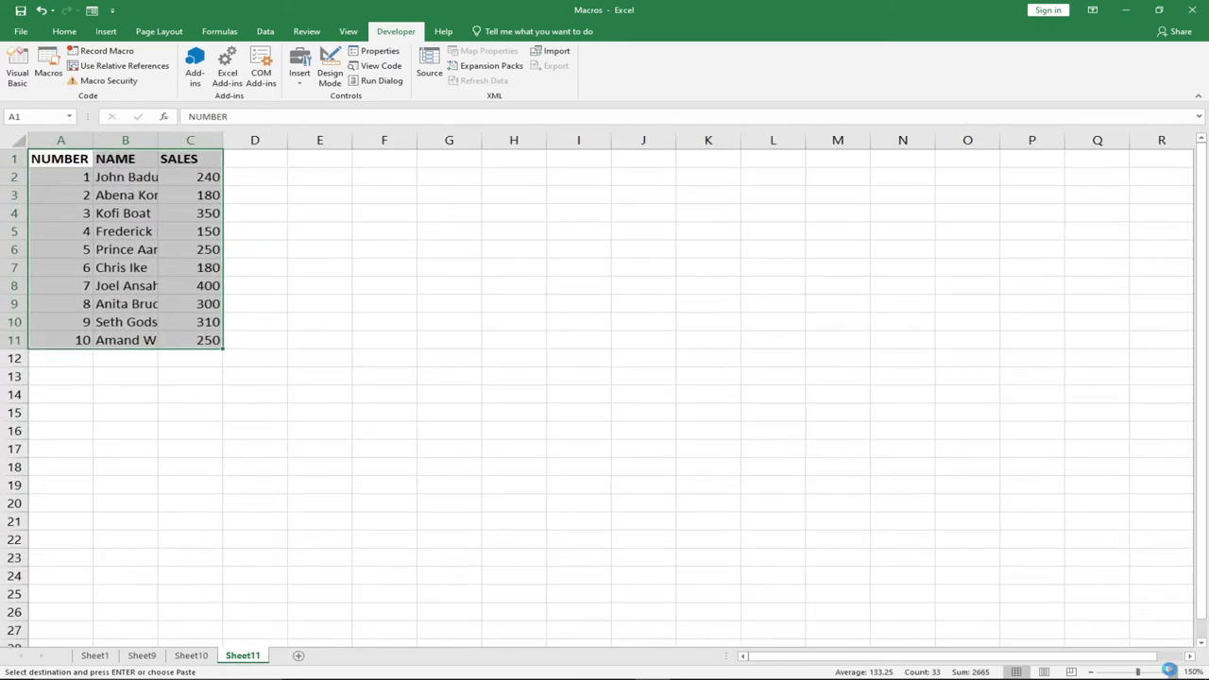
click(1172, 671)
scroll(969, 469, up, 2)
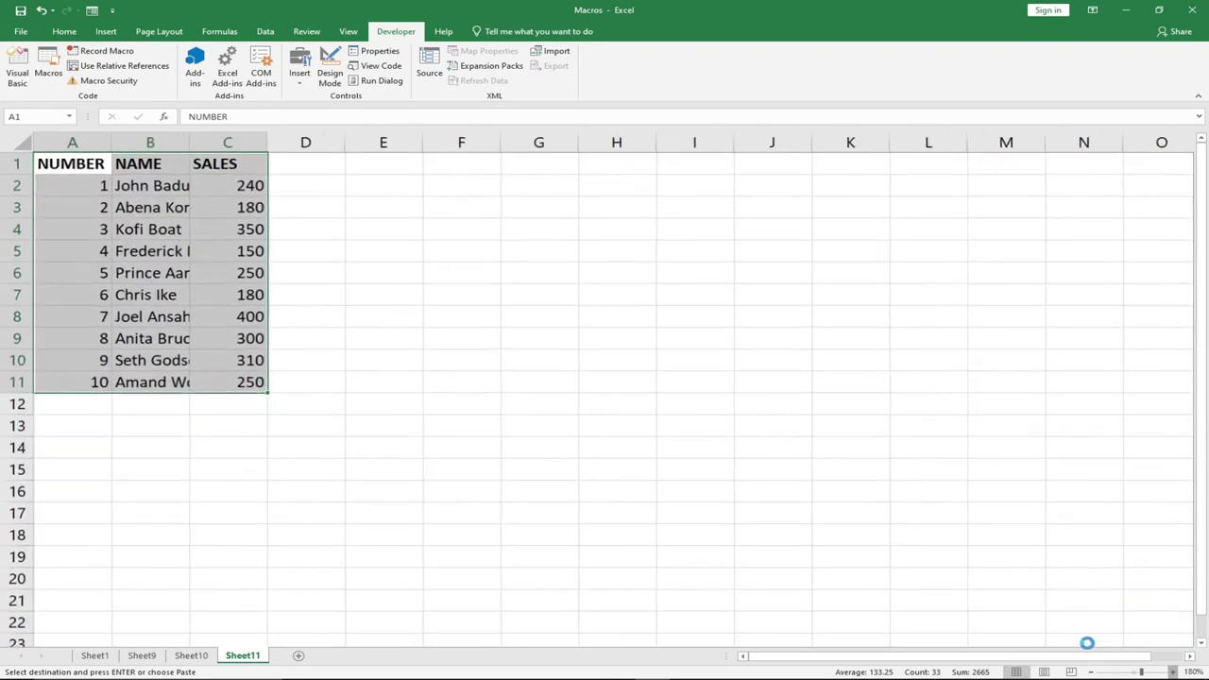
scroll(1091, 671, up, 3)
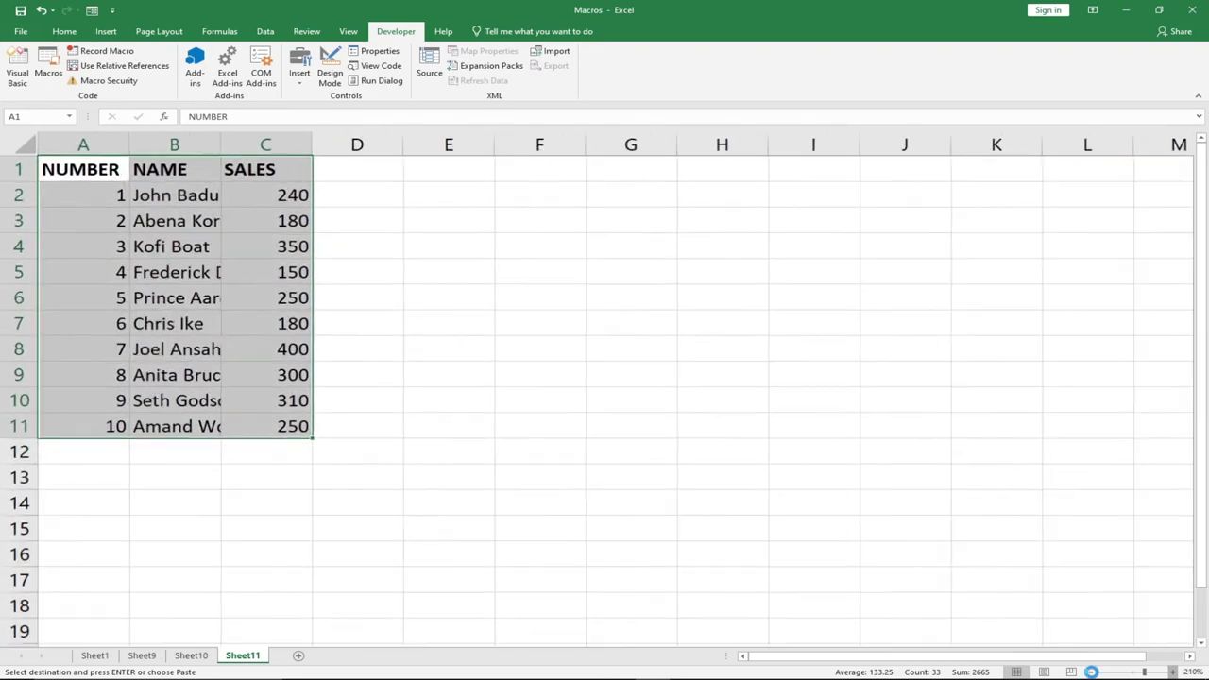
scroll(1091, 672, up, 1)
scroll(1091, 671, down, 2)
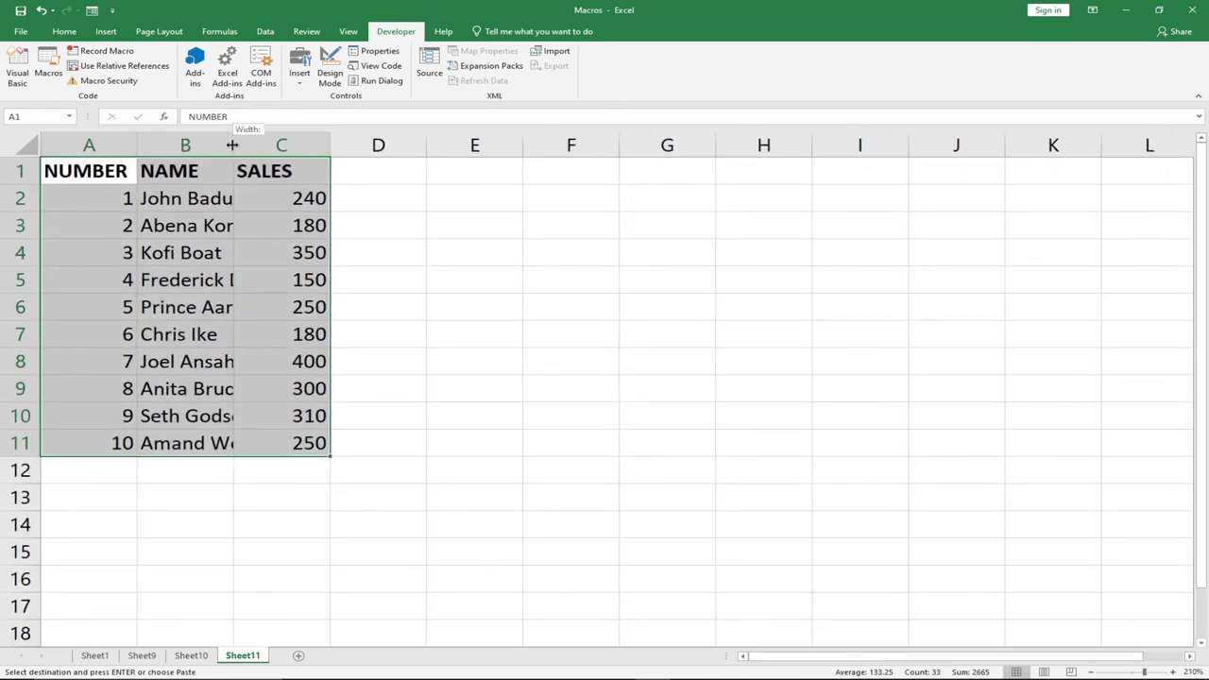
drag(233, 144, 273, 147)
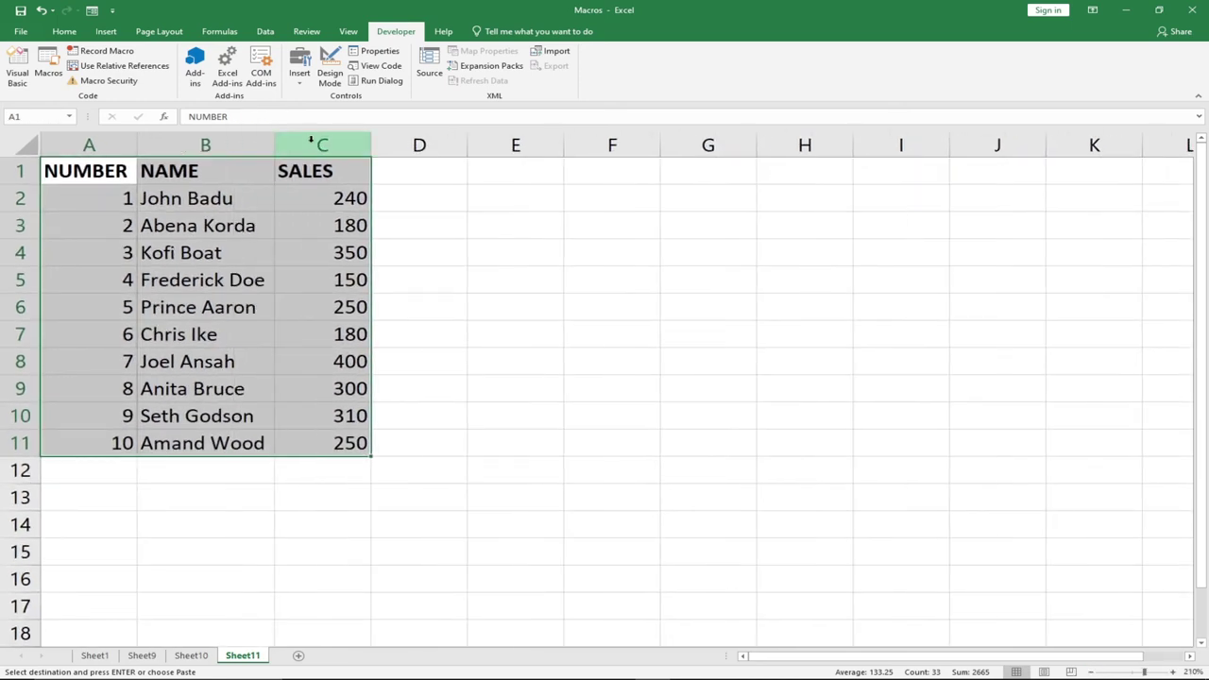
drag(370, 143, 382, 144)
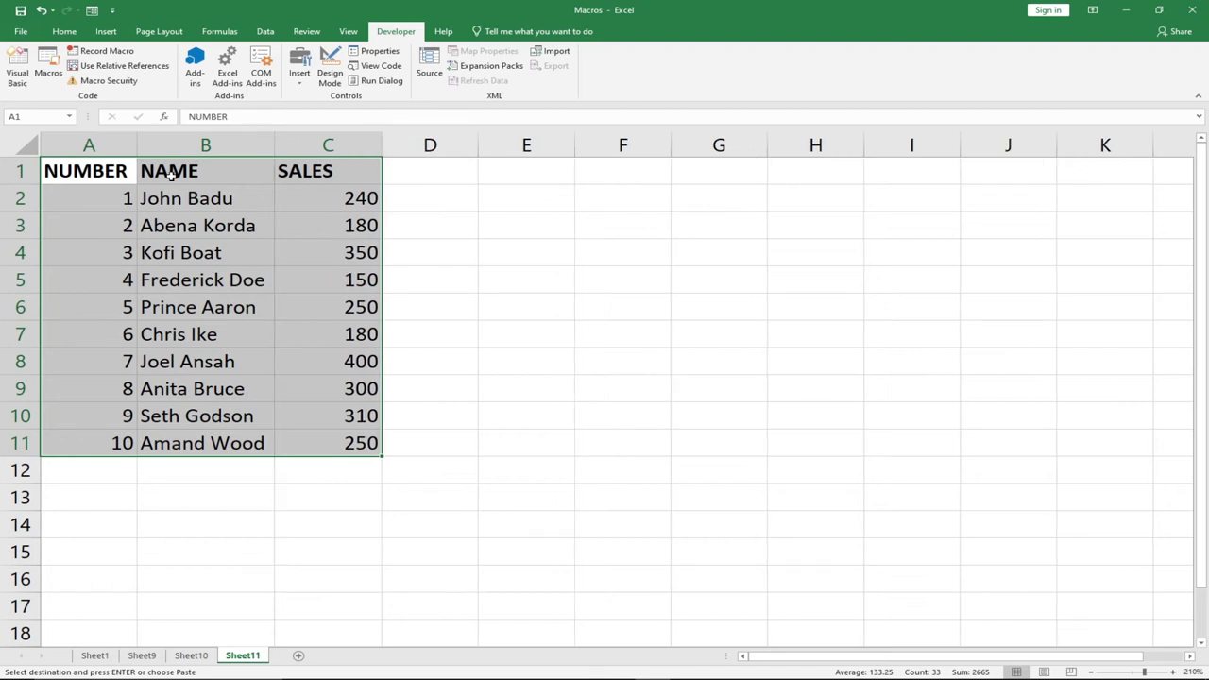
Select cell B1 on Sheet11 and run the FORMAT_DATA macro on the pasted table
click(202, 174)
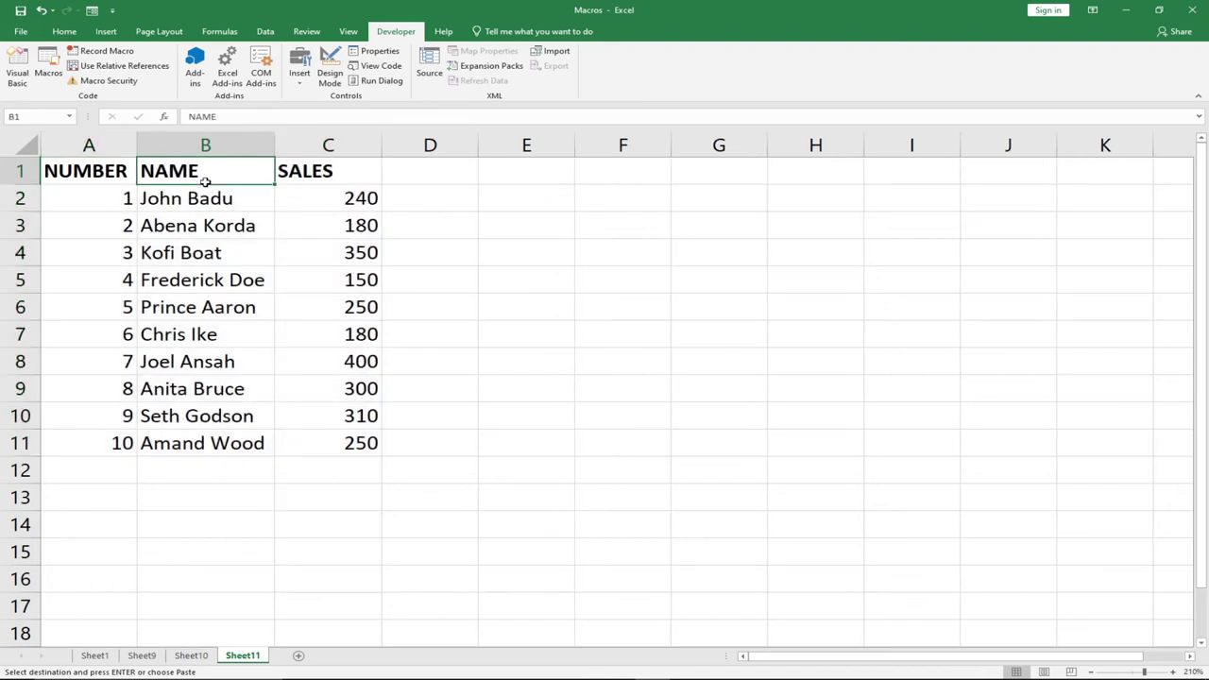
click(48, 75)
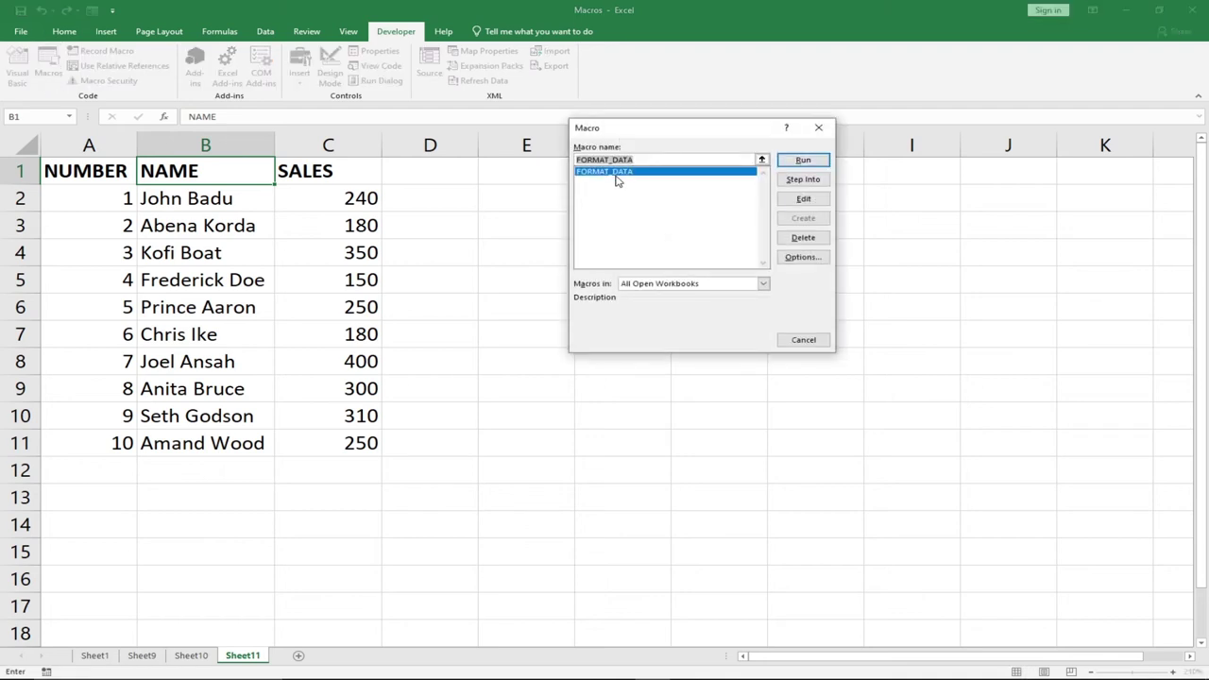
click(805, 161)
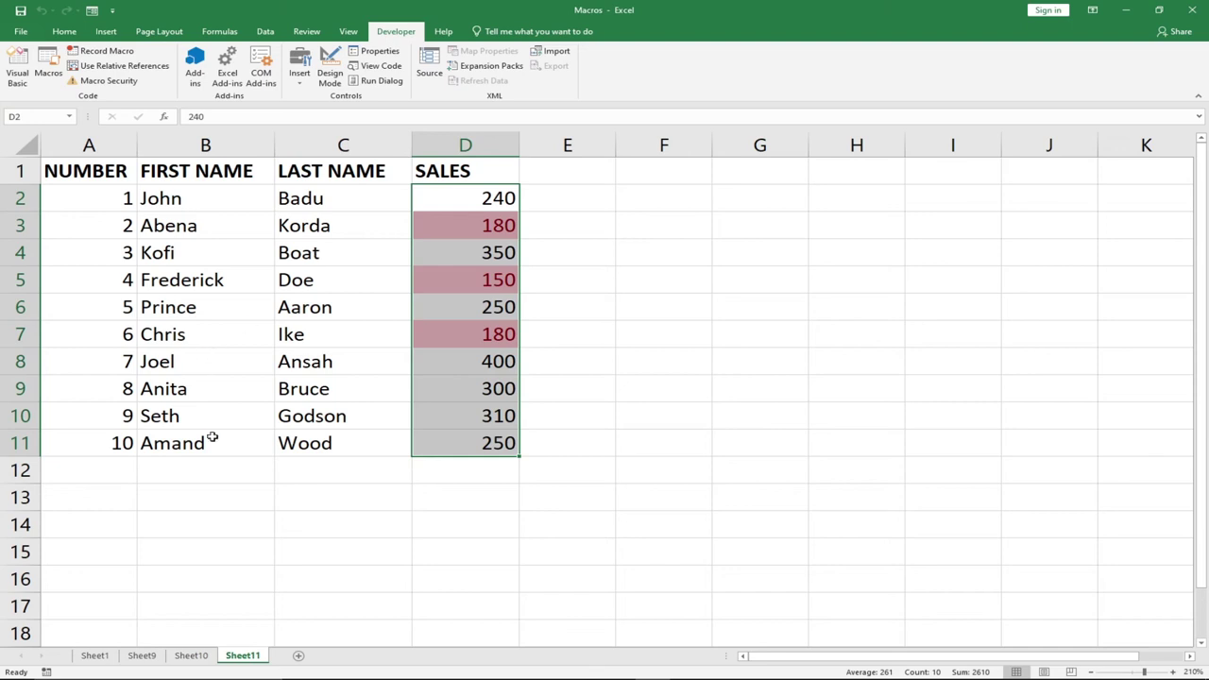
Draw a form control button across F3:G4 on Sheet10 and assign the FORMAT_DATA macro to it
click(191, 654)
click(307, 290)
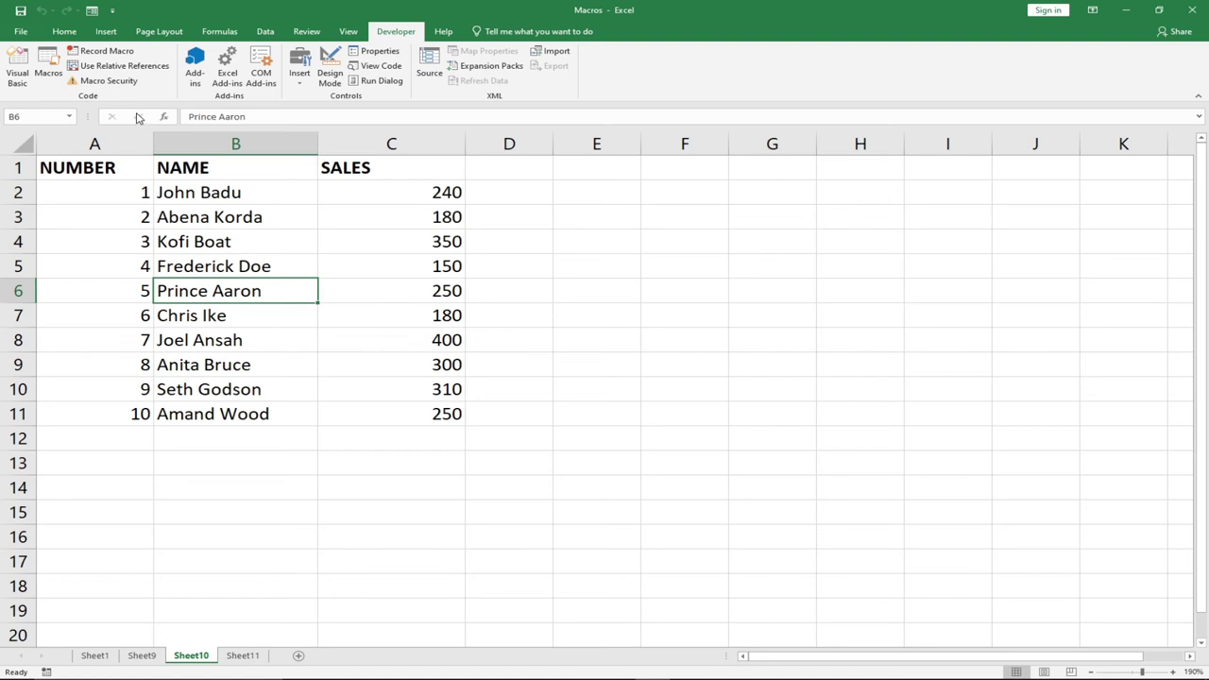
click(300, 68)
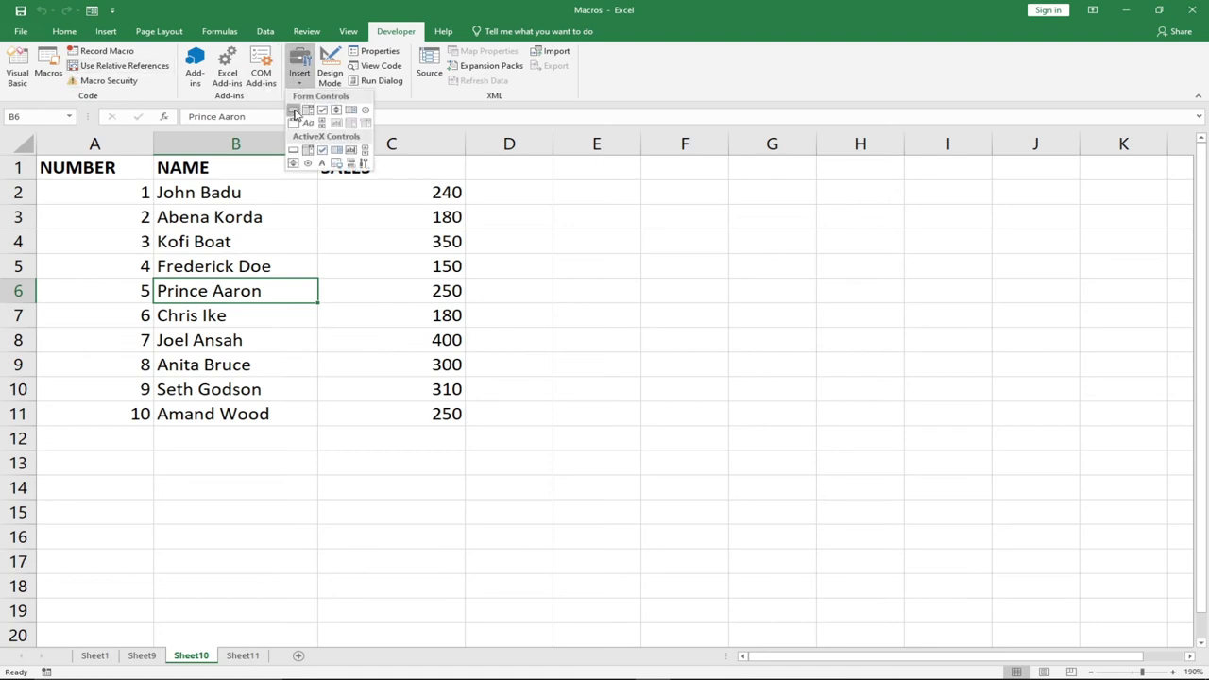
click(307, 112)
drag(648, 211, 777, 250)
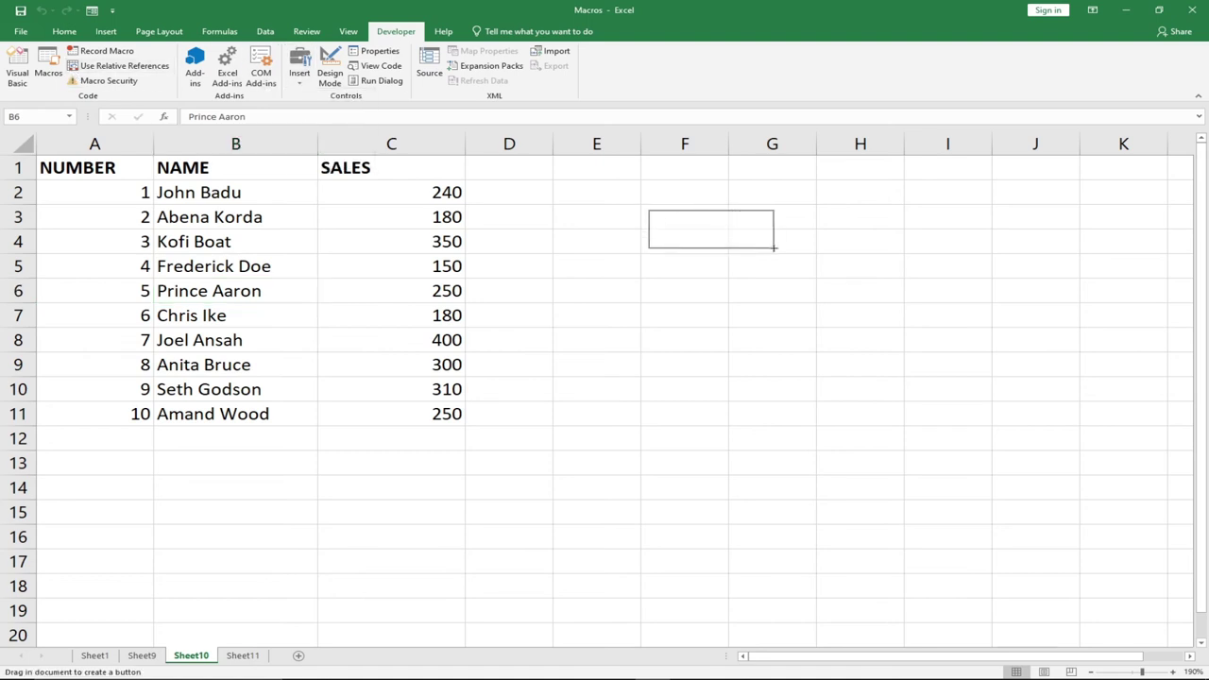
click(623, 173)
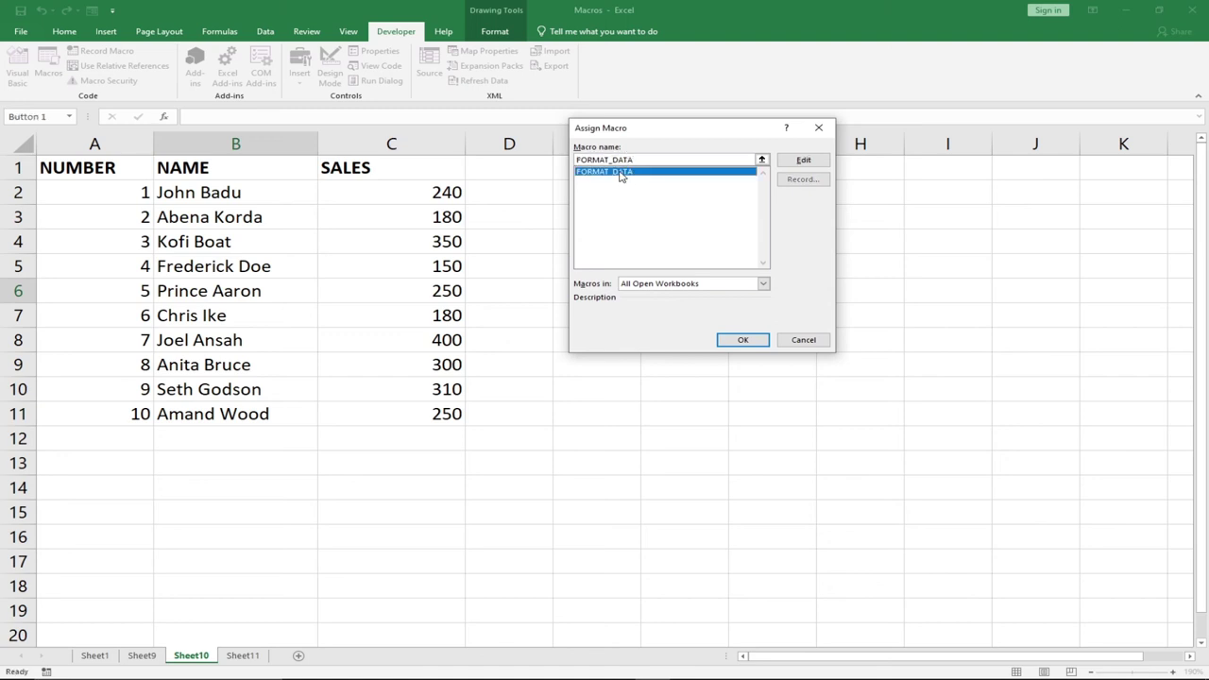
click(740, 340)
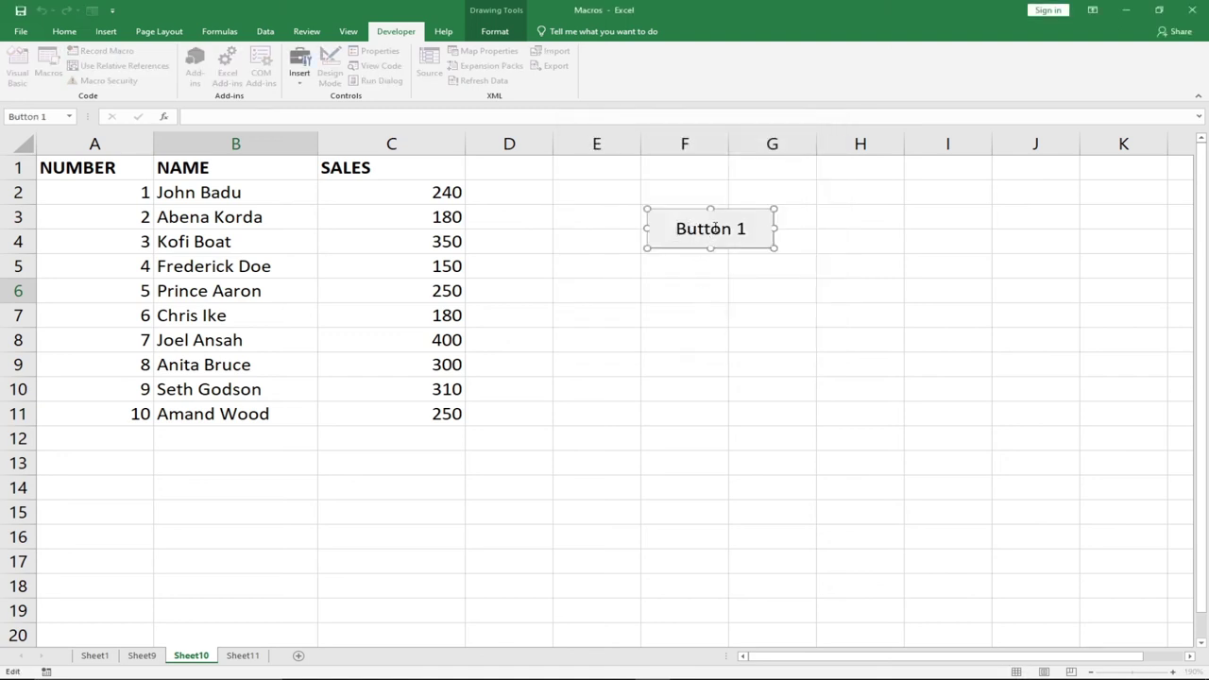
Change the button's label to FORMAT DATA and widen the button slightly to fit the text
drag(686, 228, 749, 228)
click(744, 227)
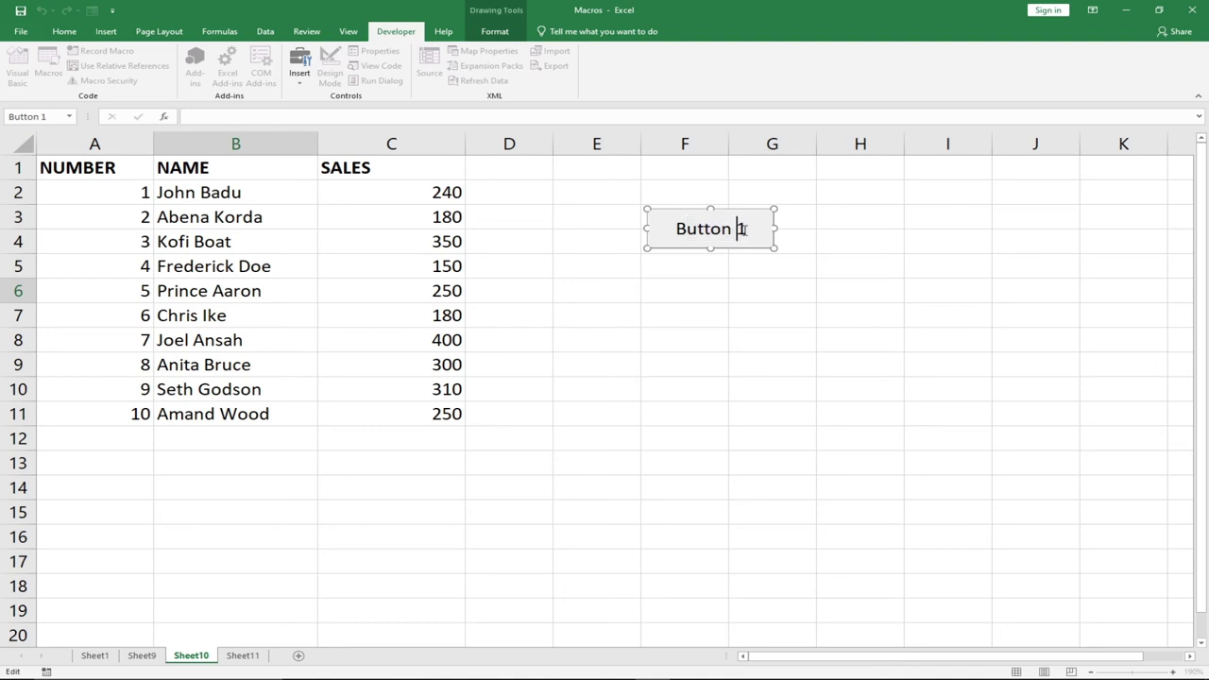
triple_click(690, 229)
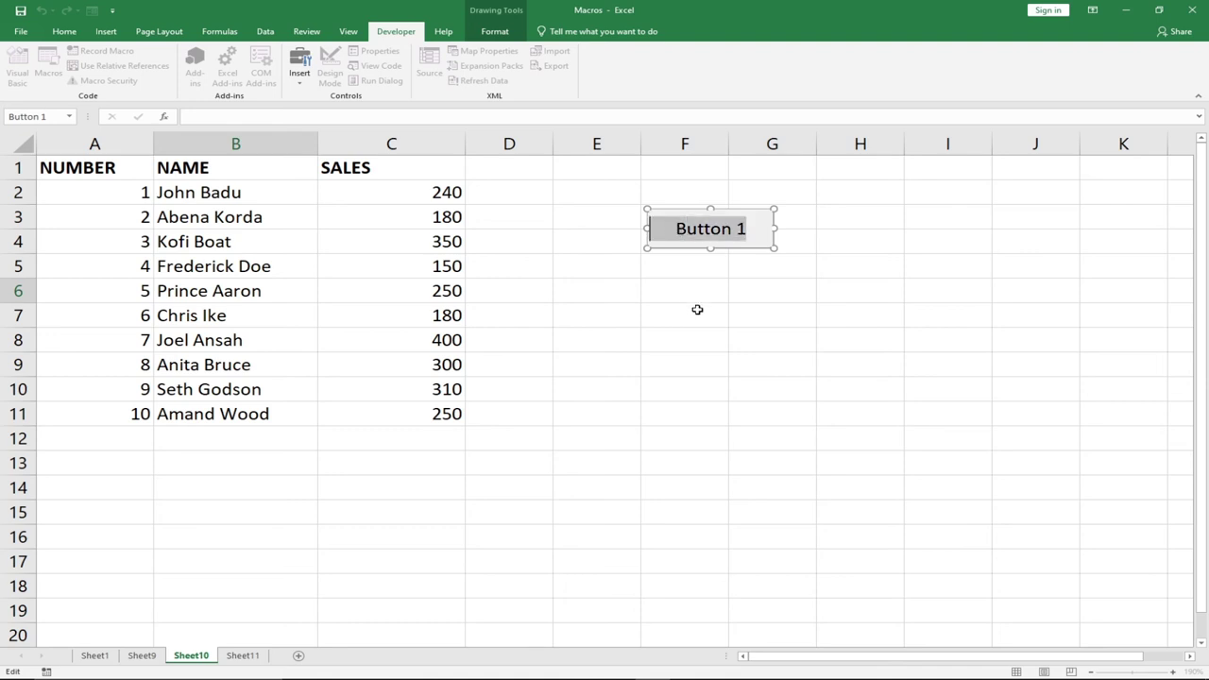
text(FORMAT DAT)
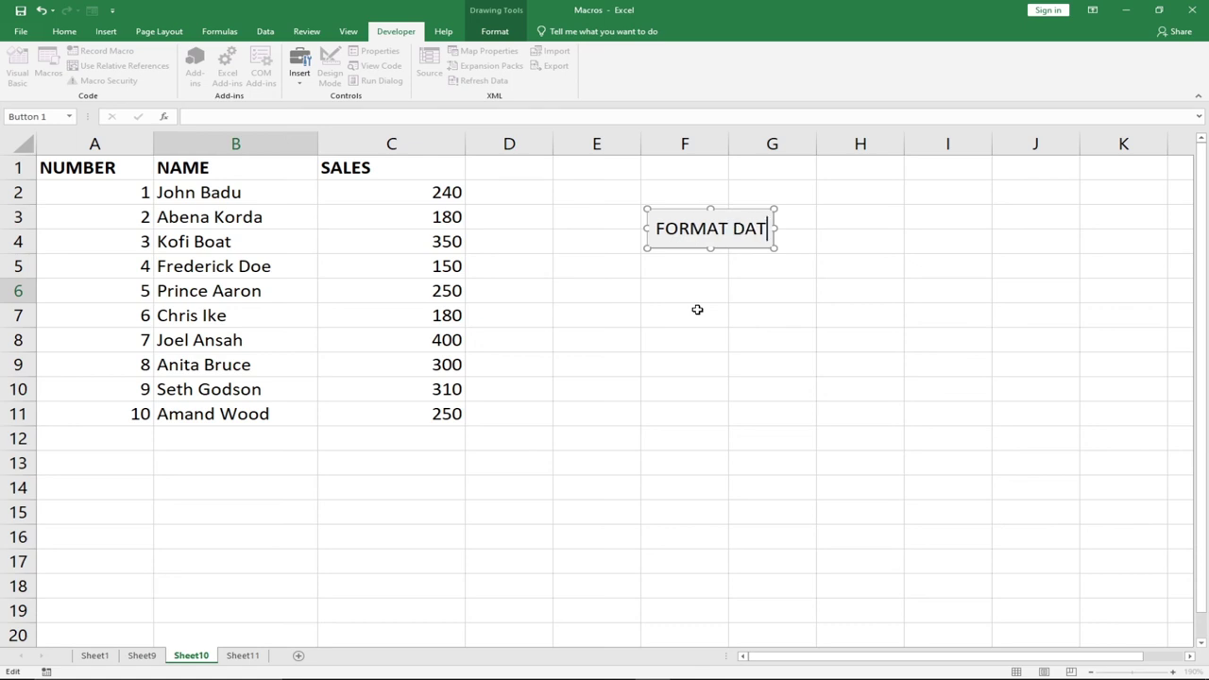
text(A)
drag(774, 229, 788, 231)
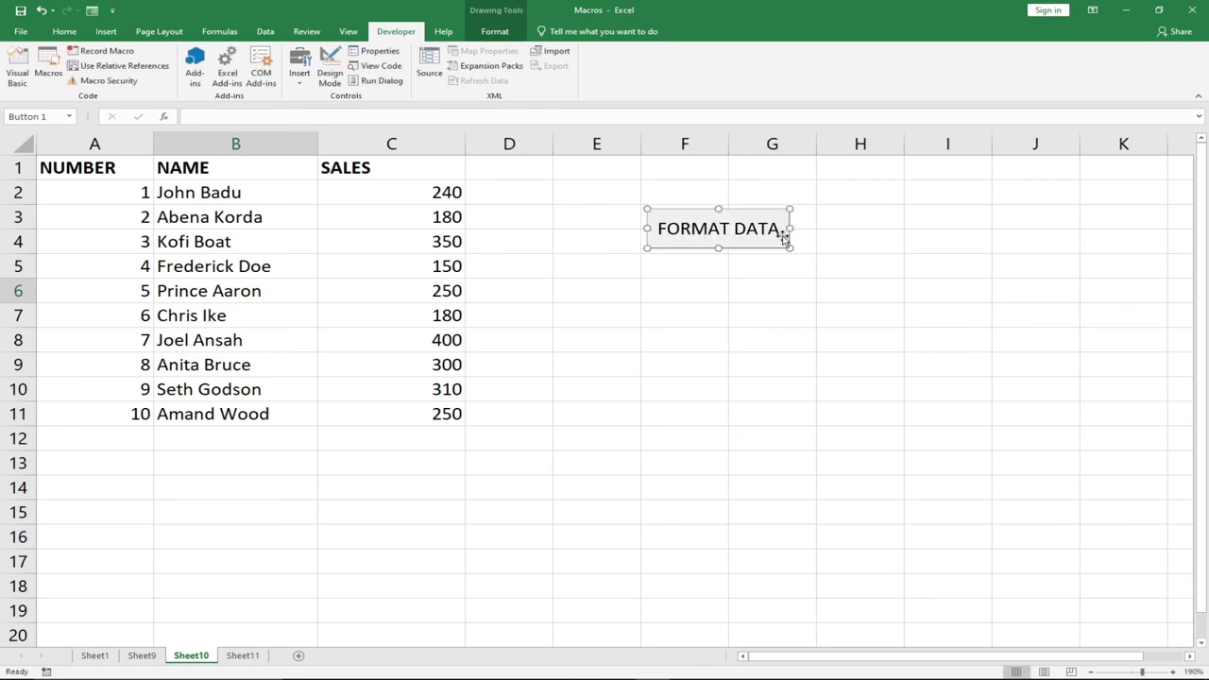
Deselect the FORMAT DATA button and use it to run its macro on the Sheet10 table
click(707, 289)
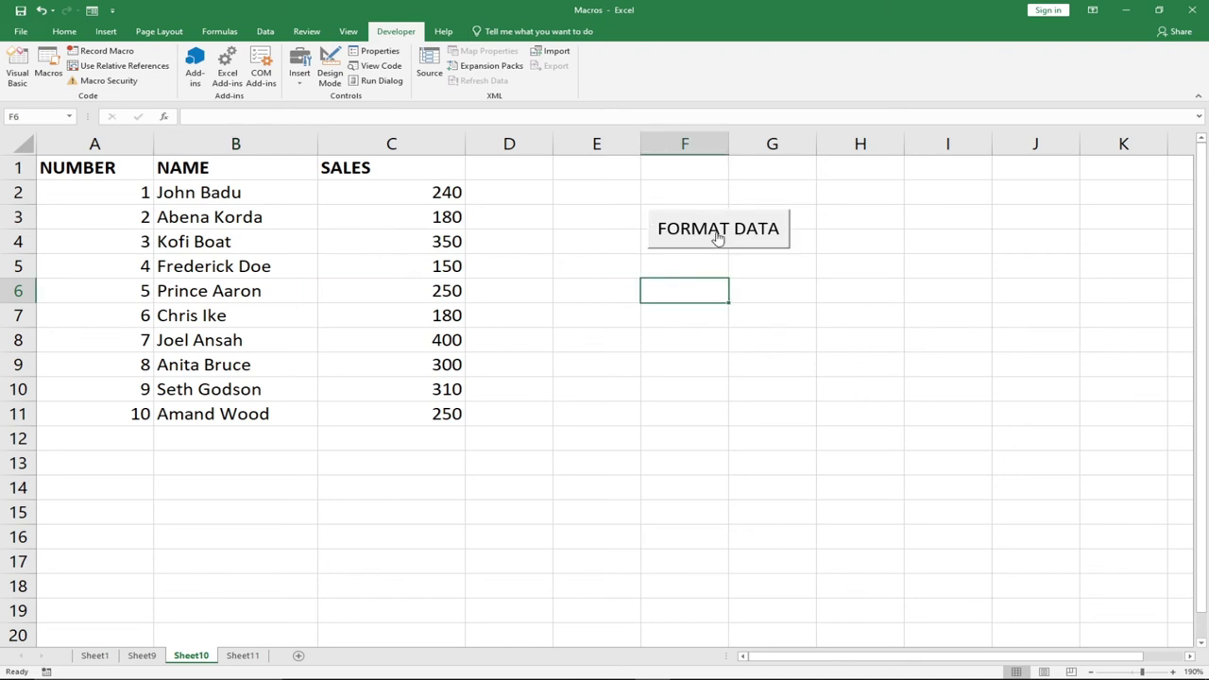
click(719, 230)
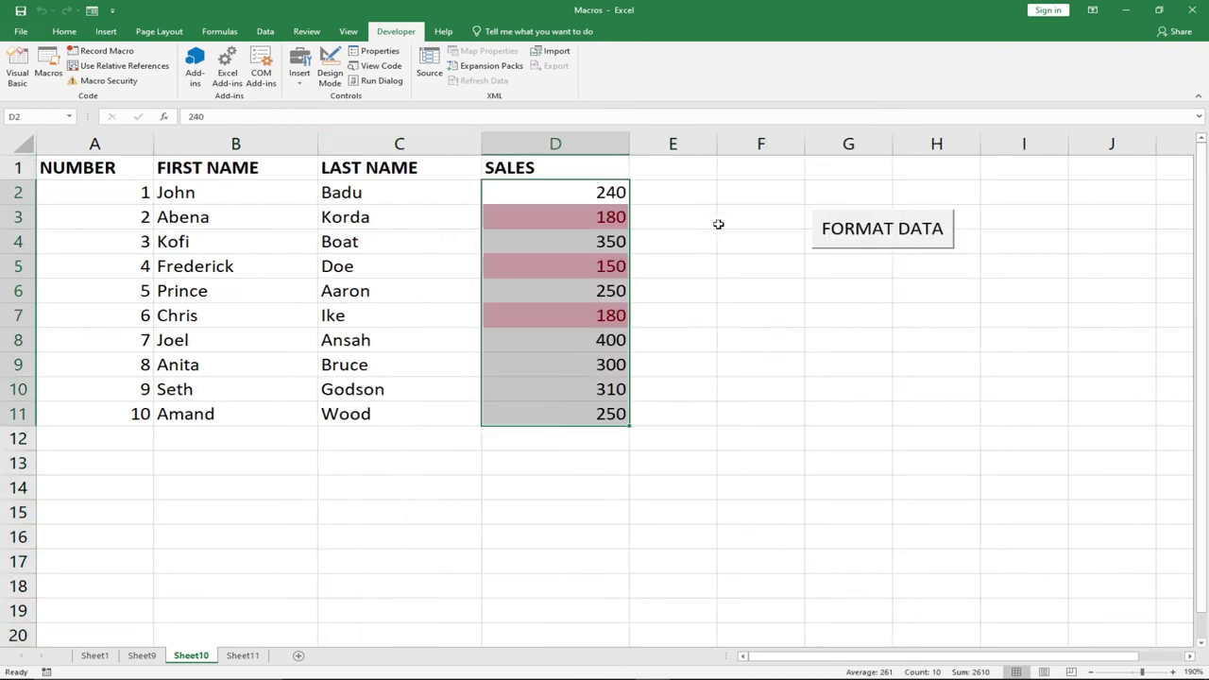